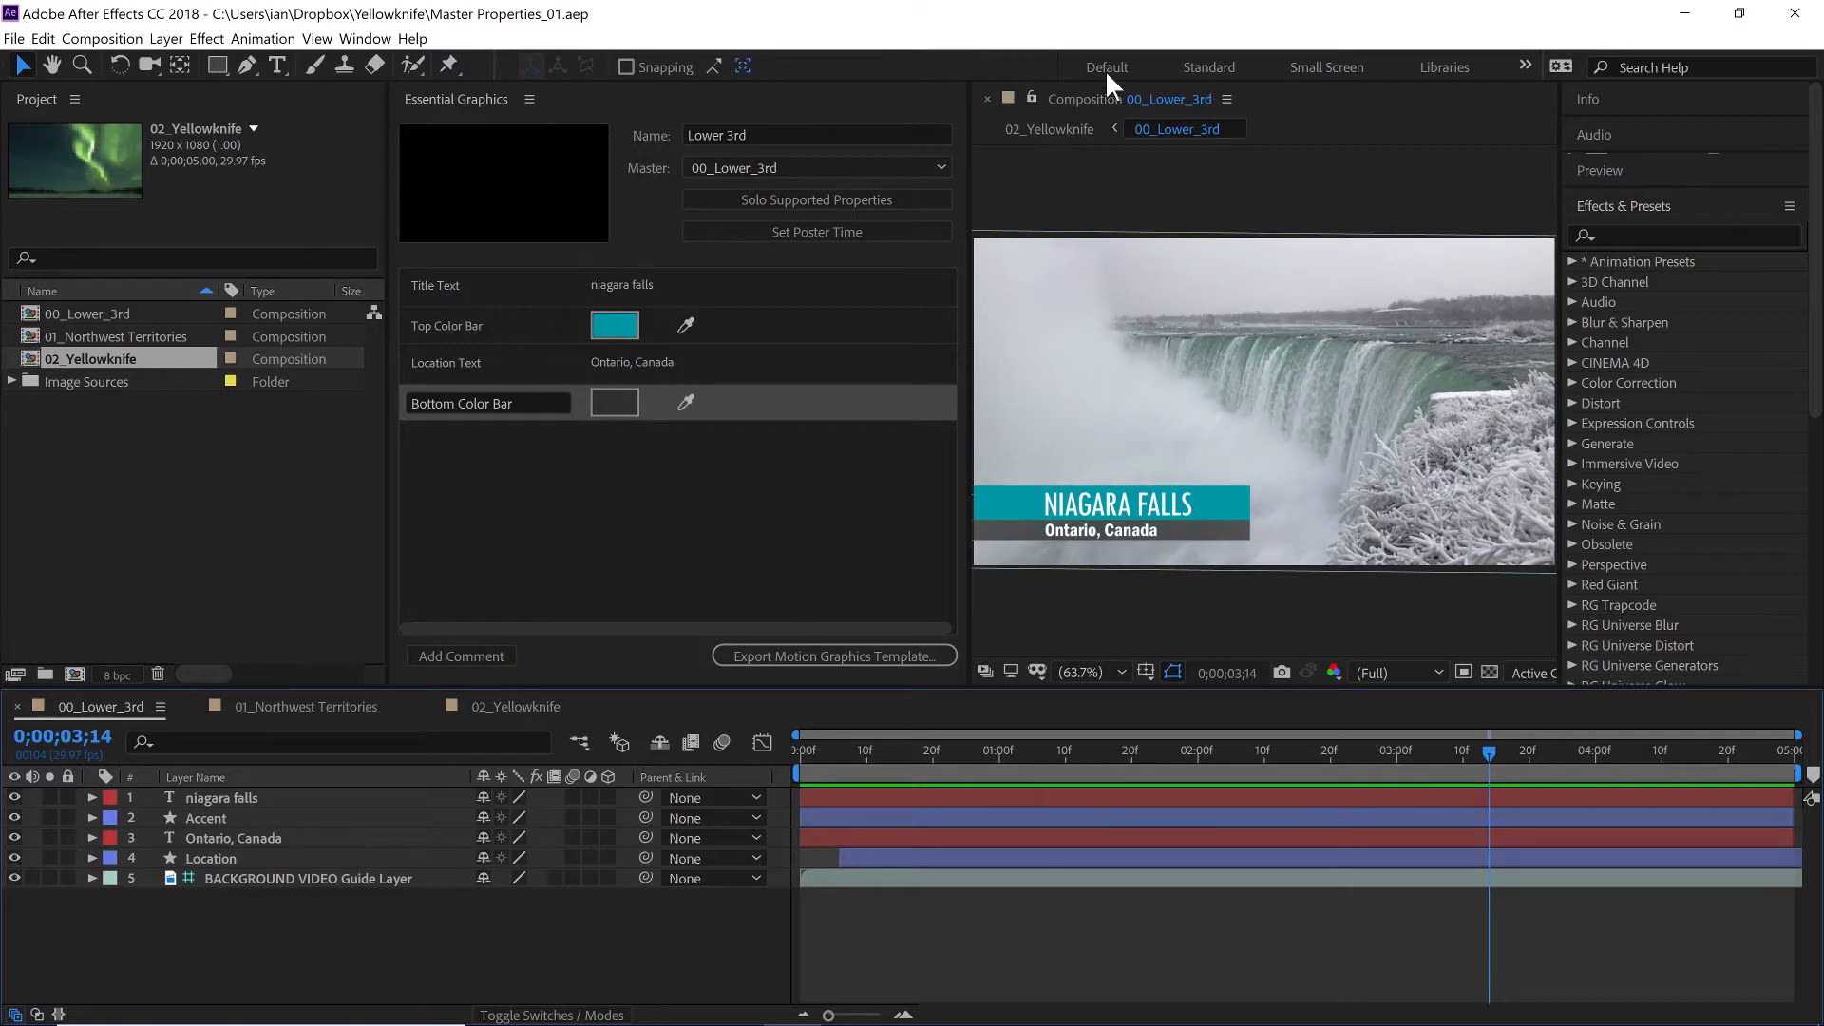
# - Switch to the Essential Graphics workspace and solo the supported properties of the lower third in the timeline
pyautogui.click(1526, 64)
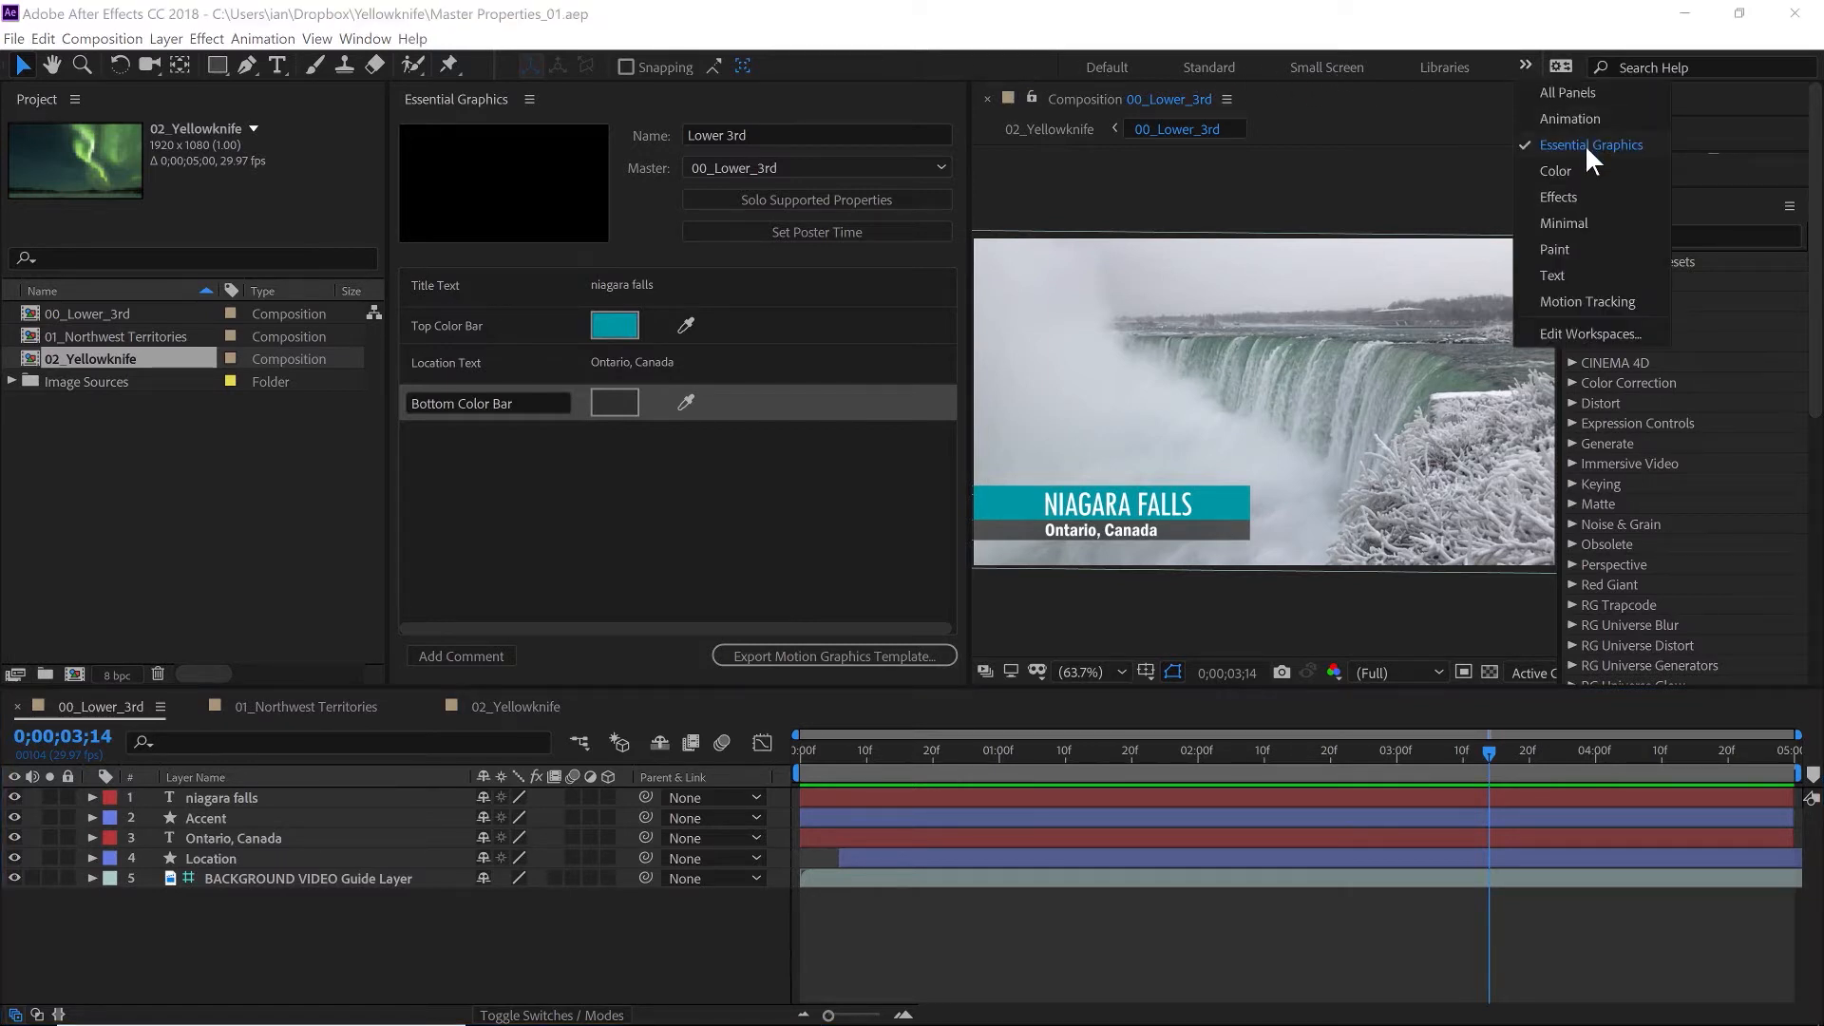
pyautogui.click(1585, 144)
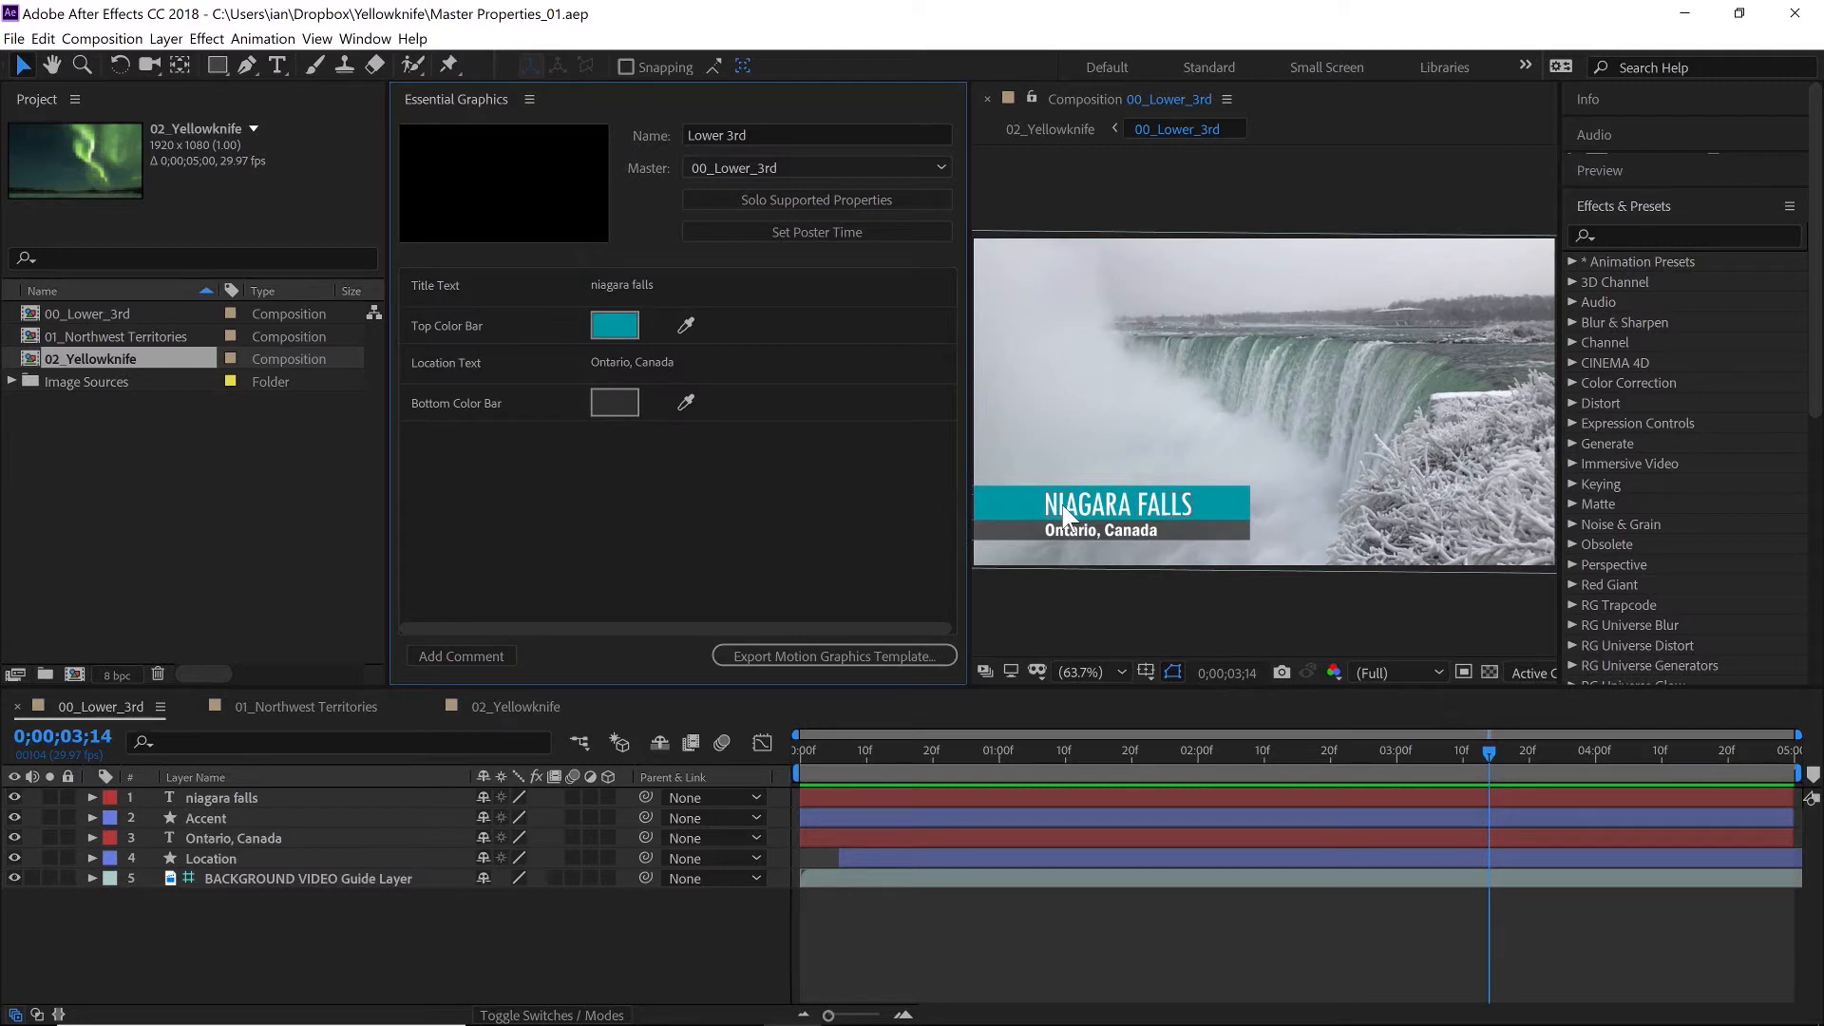
pyautogui.click(728, 202)
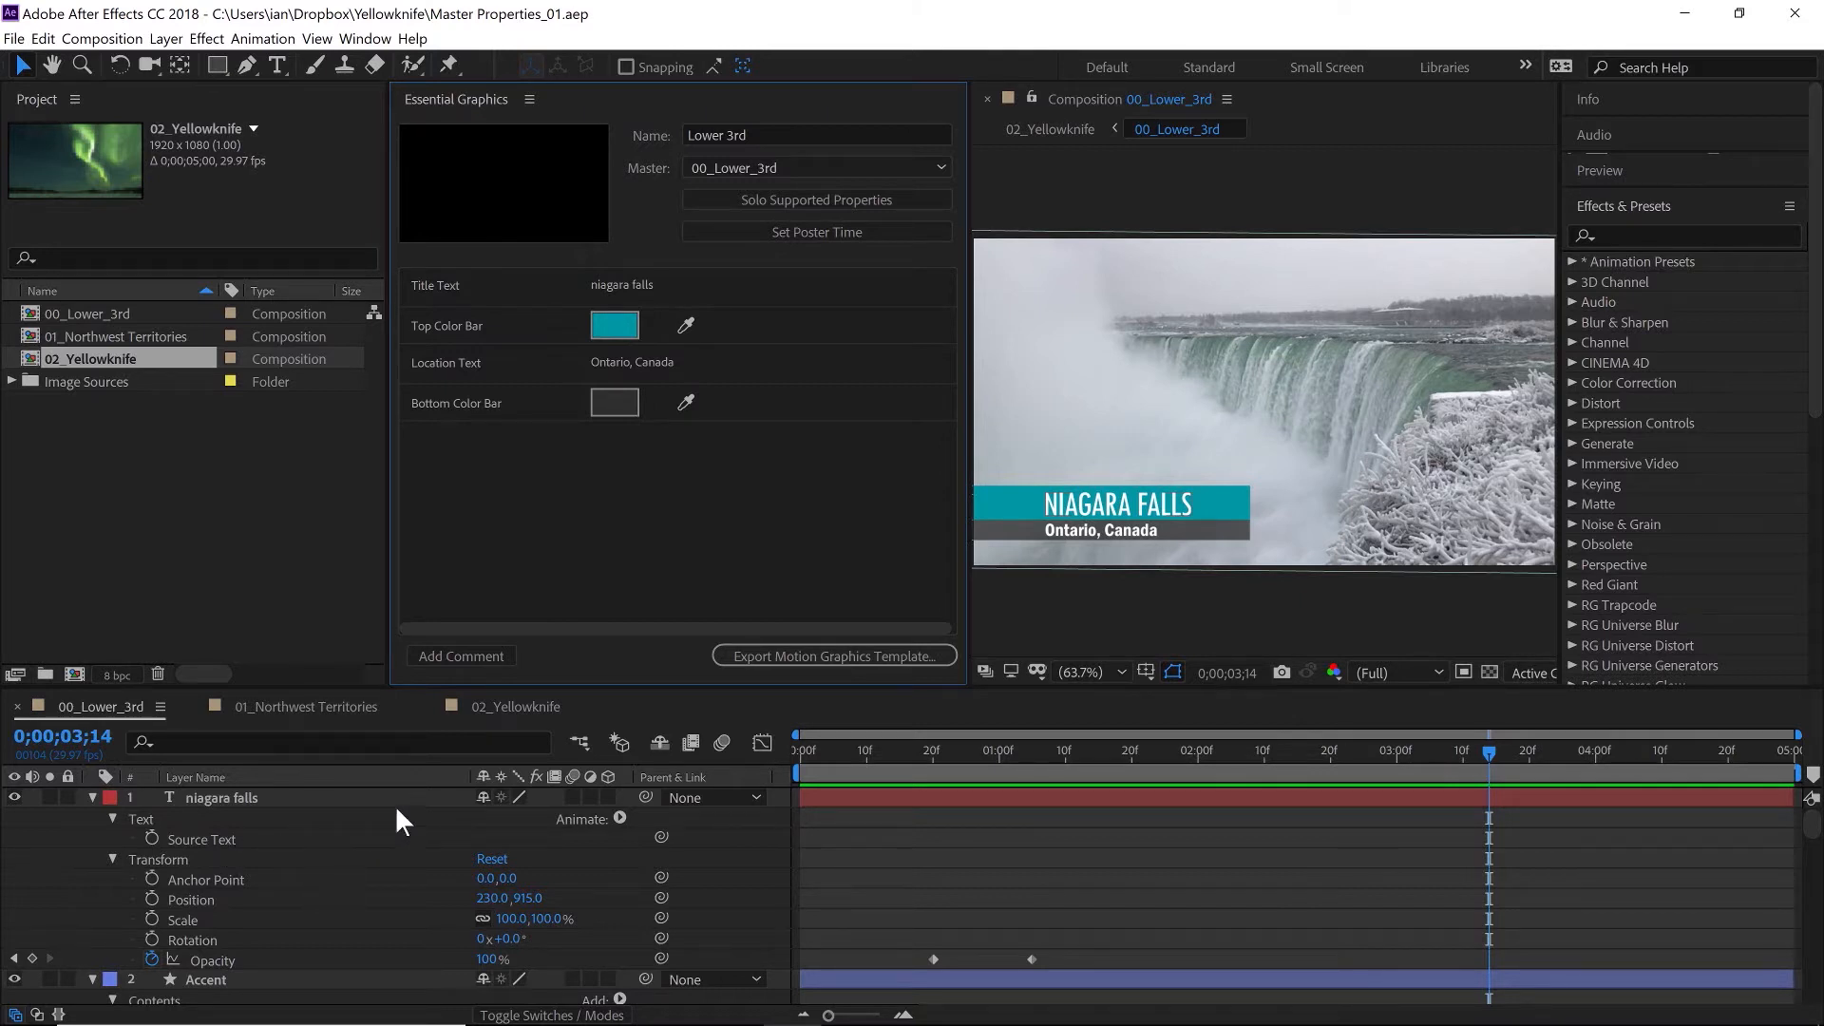
# - Add a Fill Color RGB animator to the niagara falls text layer and set its color to FFFFFF
pyautogui.click(618, 818)
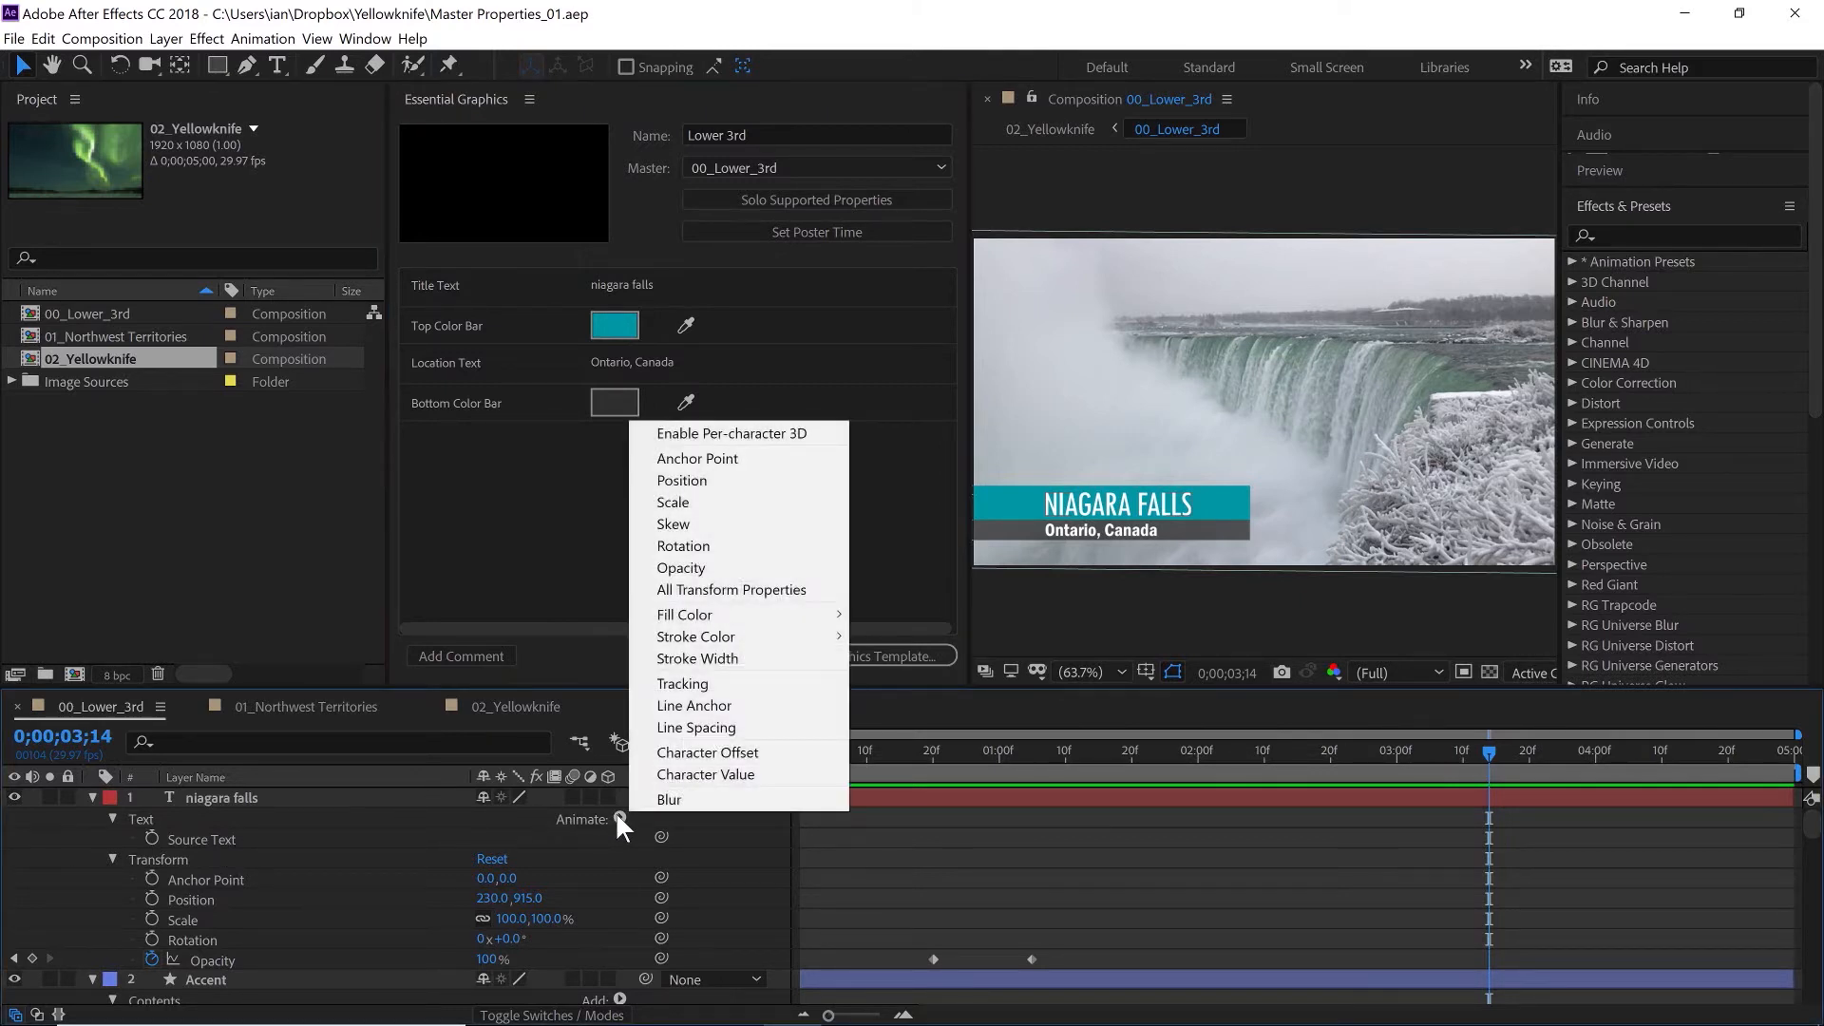
pyautogui.moveTo(734, 616)
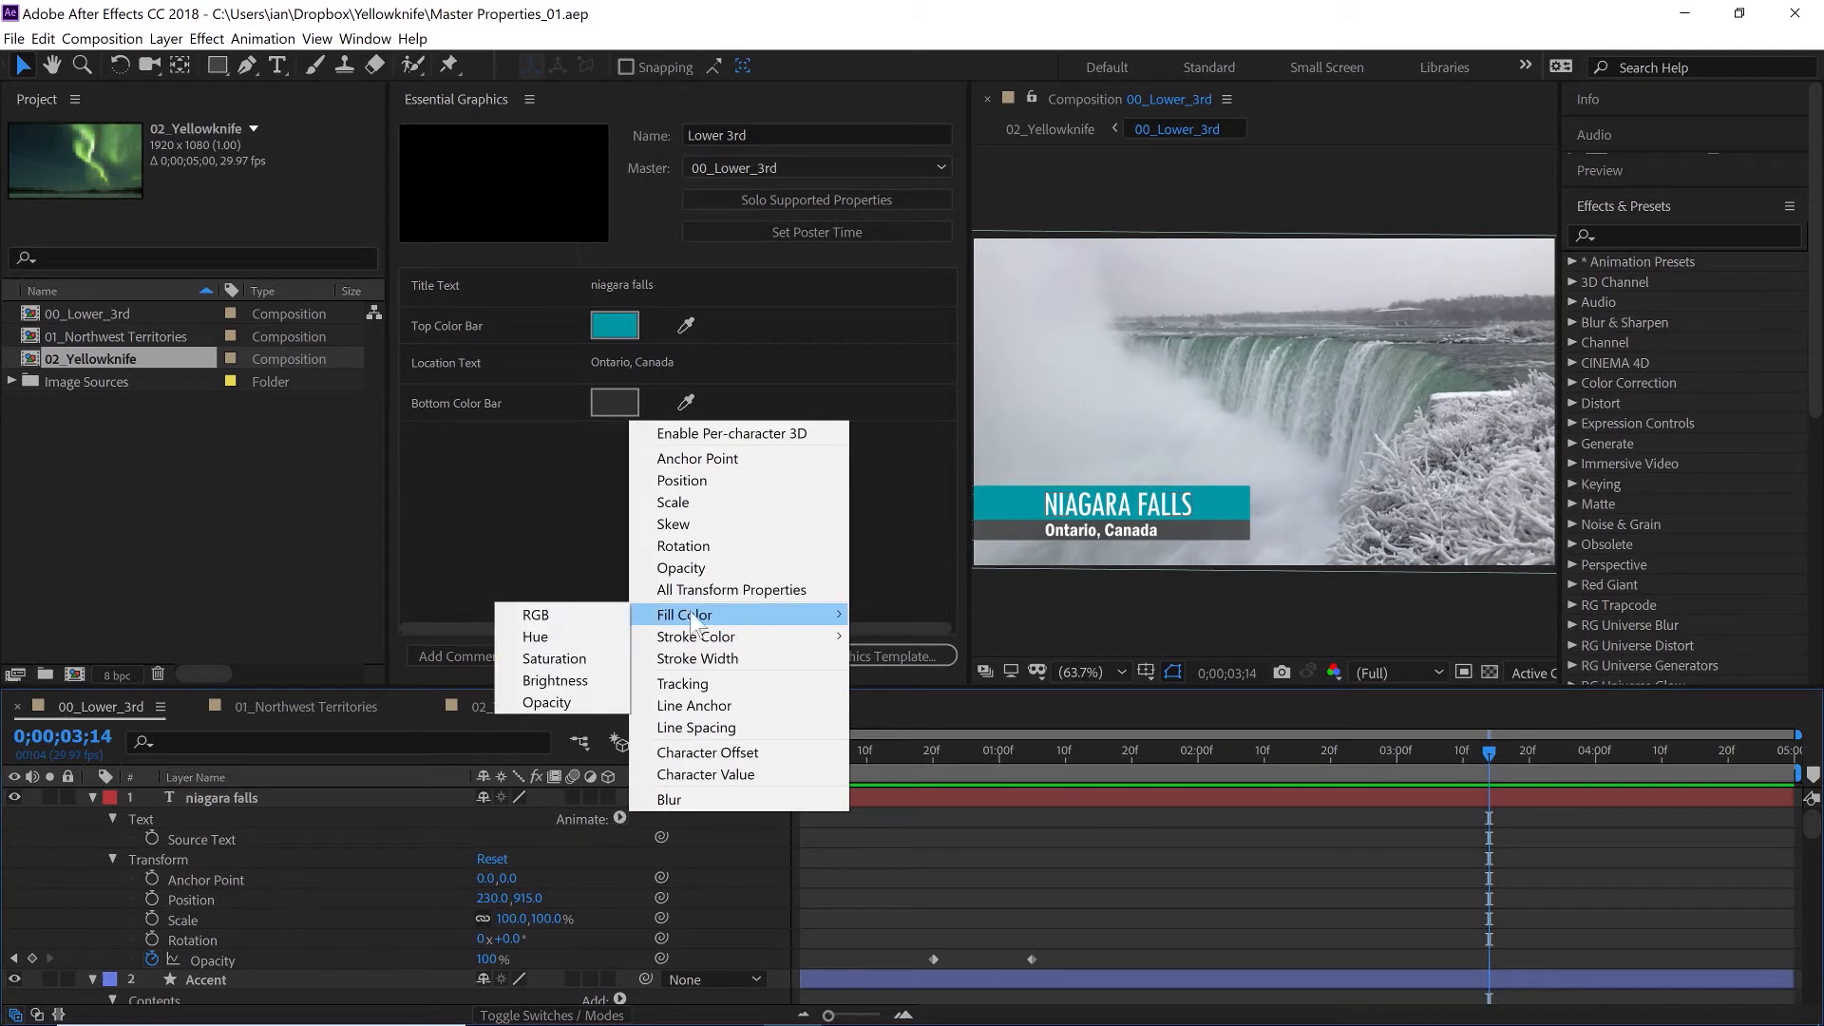
pyautogui.click(595, 614)
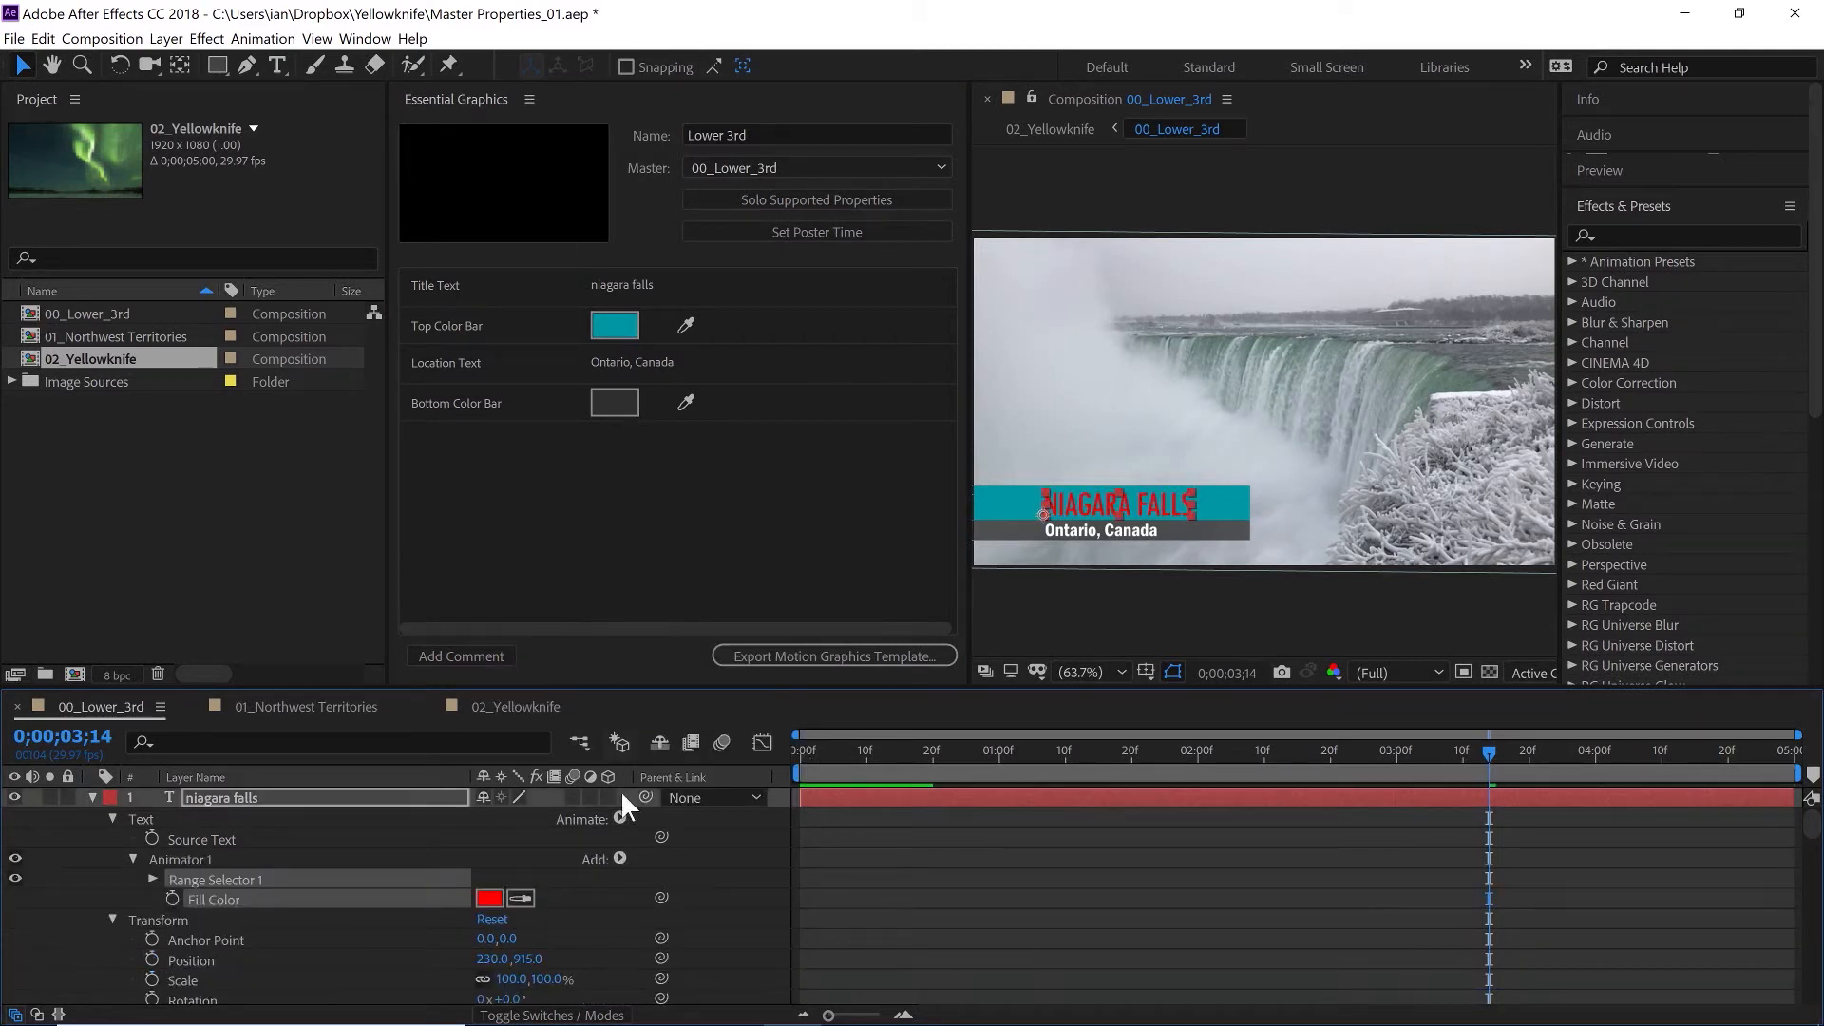
pyautogui.click(489, 898)
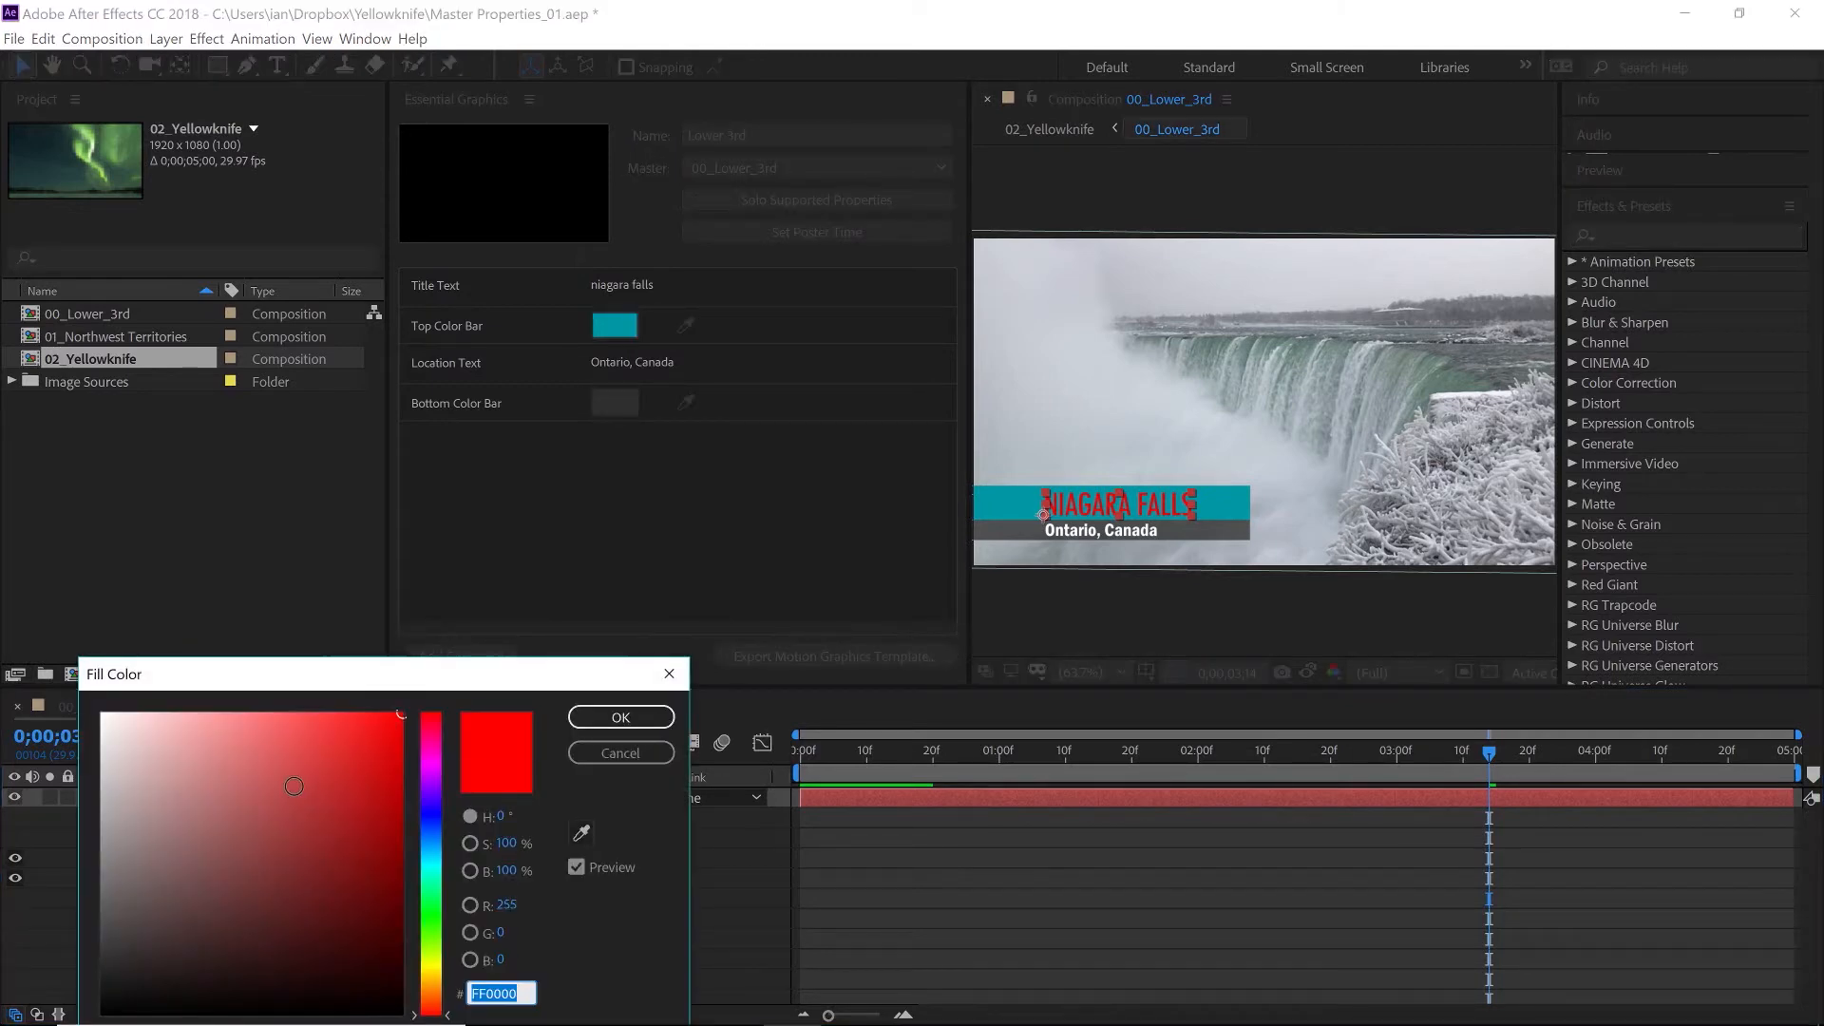
pyautogui.write('FFFFFF')
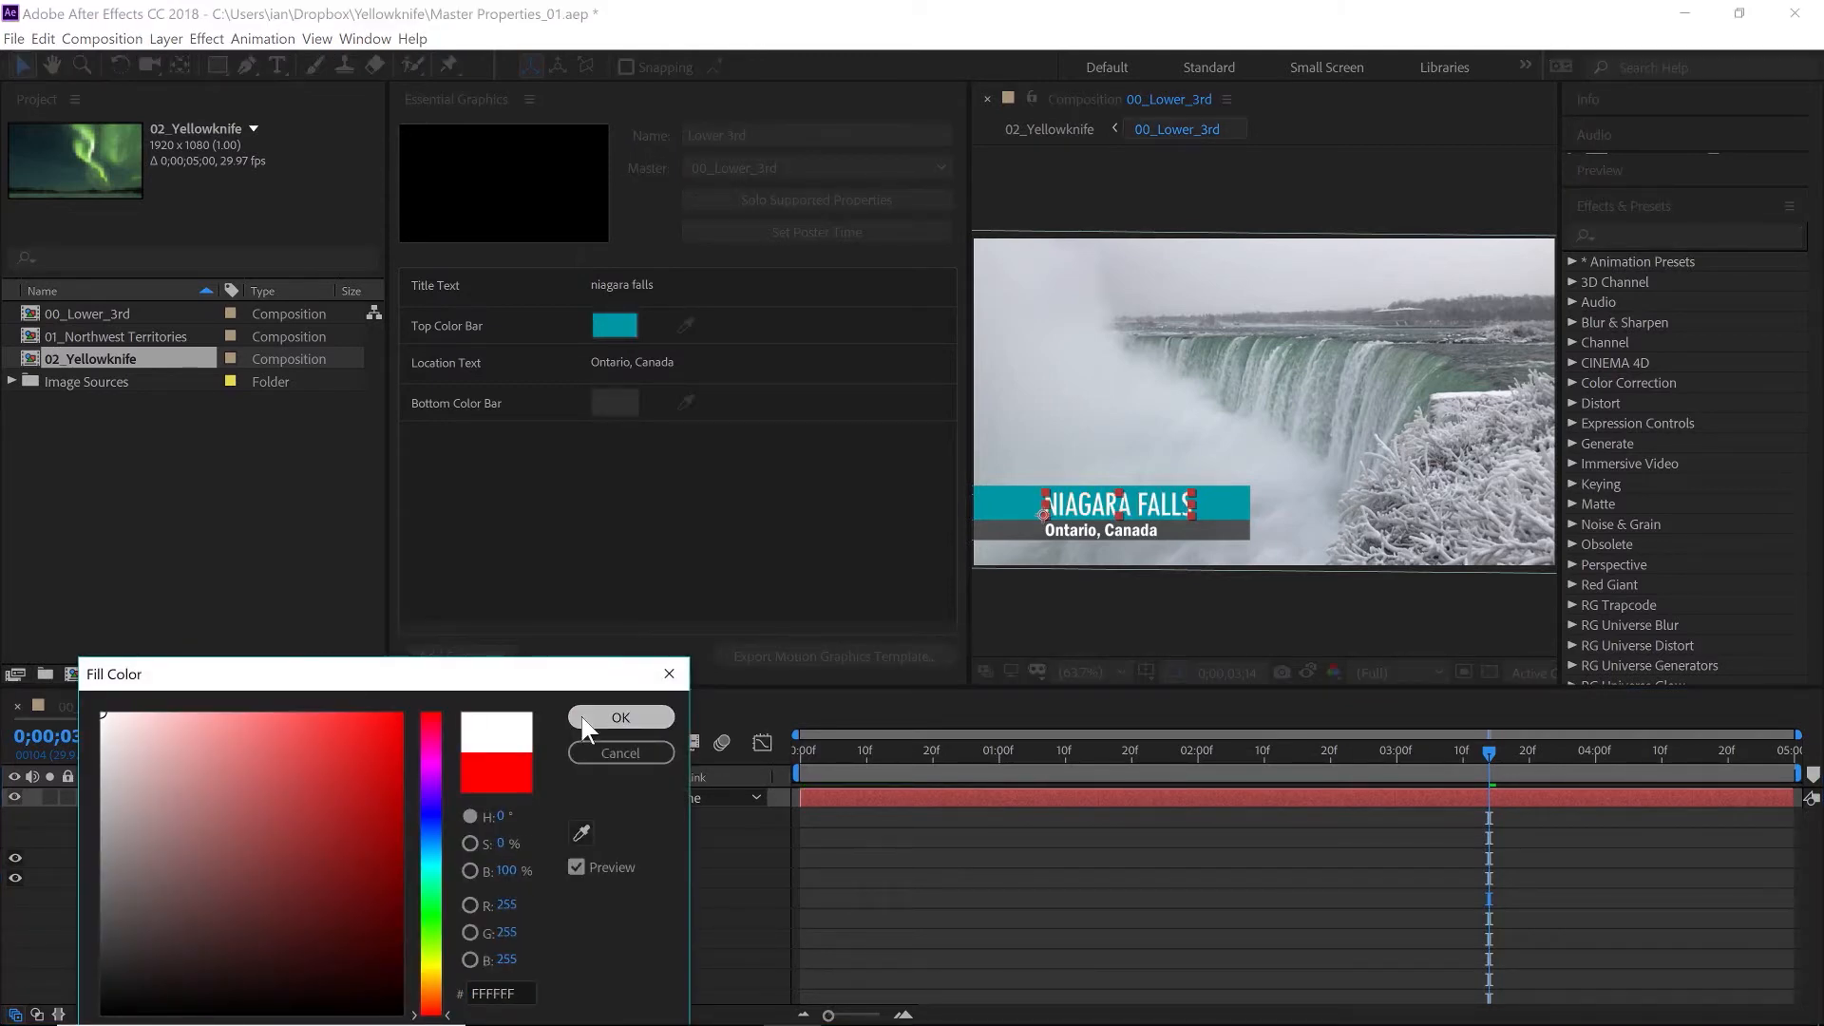
pyautogui.click(621, 718)
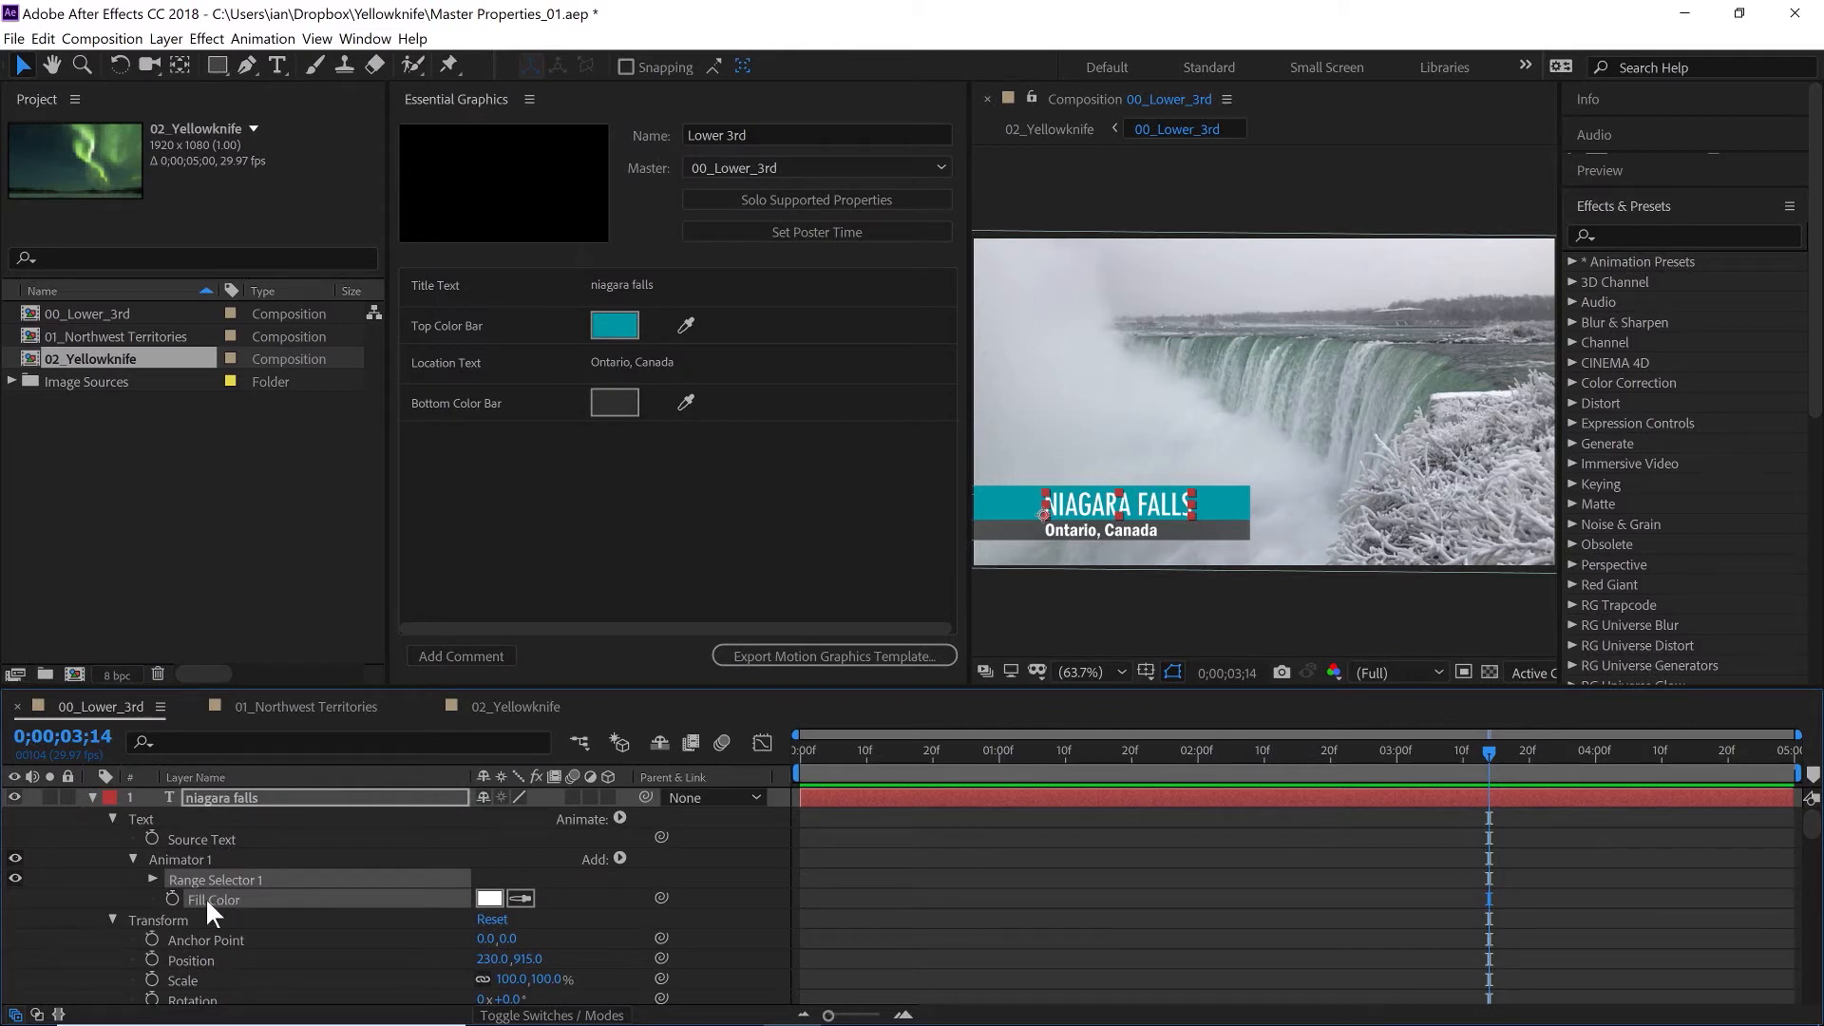
# - Add the animator's Fill Color property to the Essential Graphics panel, placing it above Top Color Bar
pyautogui.moveTo(206, 897); pyautogui.dragTo(458, 547)
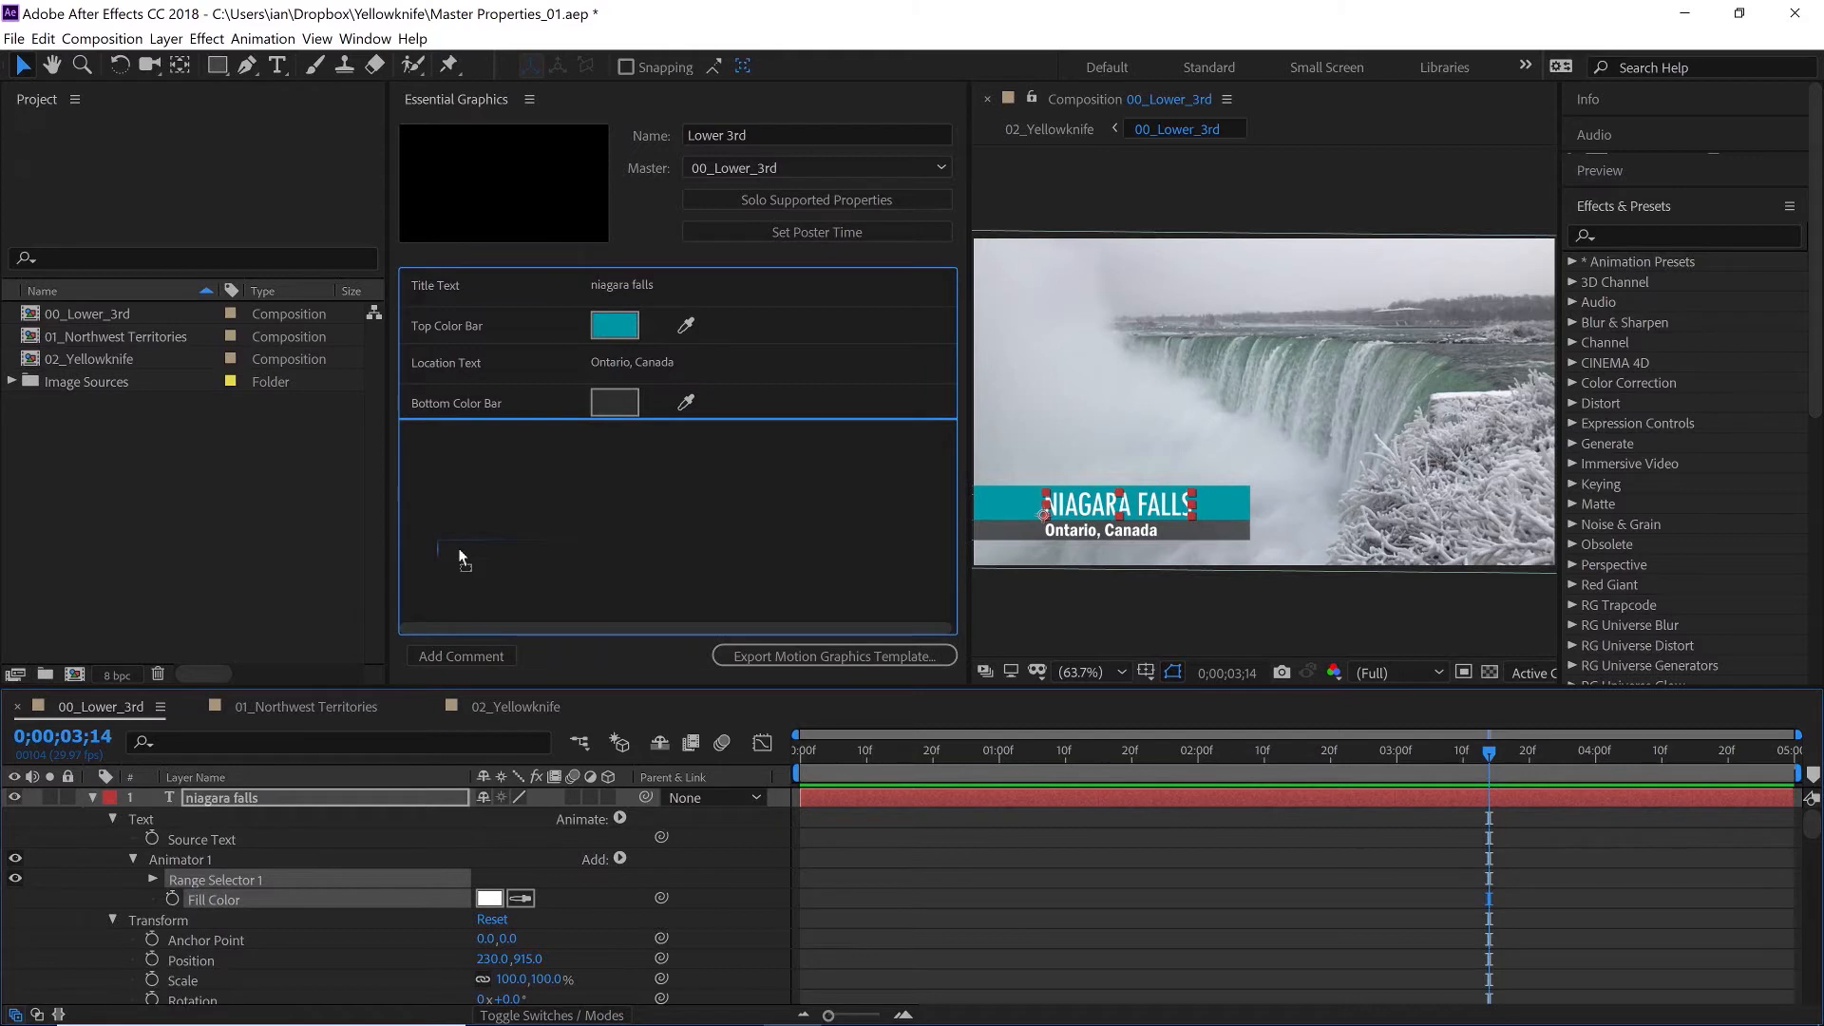
pyautogui.moveTo(459, 559); pyautogui.dragTo(447, 306)
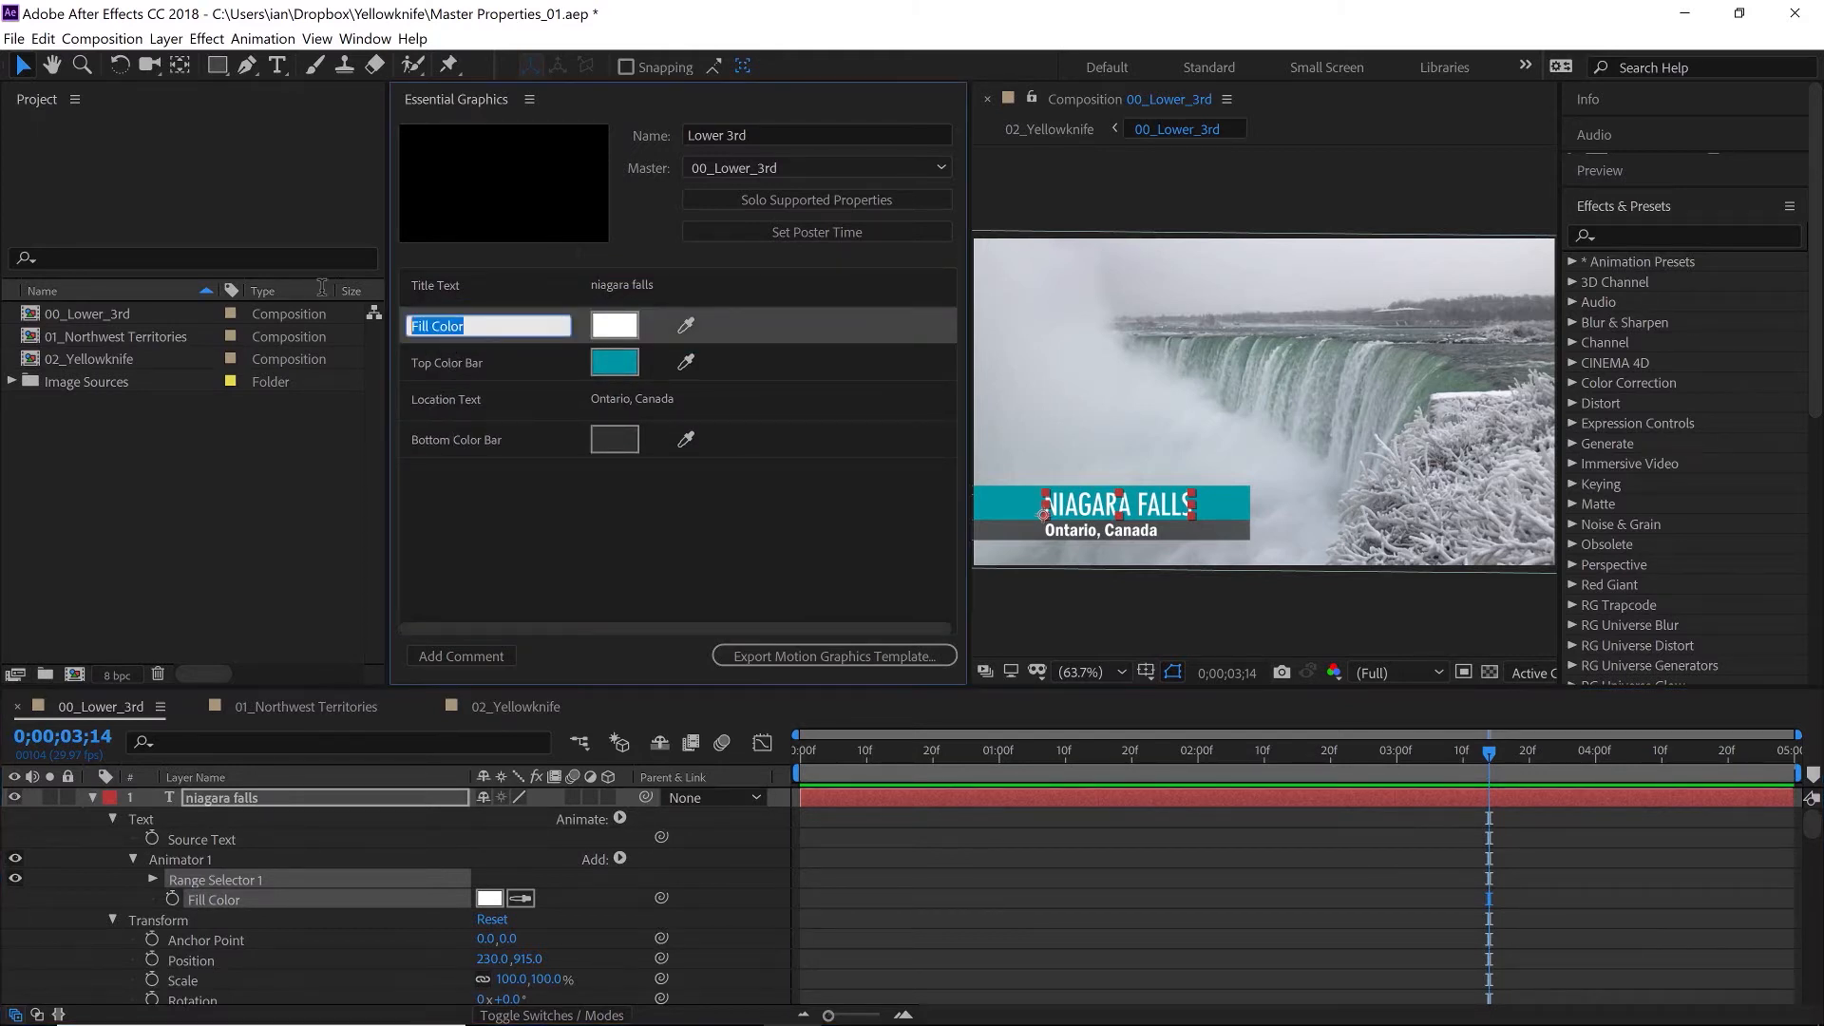
# - Rename the new Essential Graphics property as Text color
pyautogui.write('text color')
pyautogui.click(414, 325)
pyautogui.press('Delete')
pyautogui.write('T')
pyautogui.click(463, 527)
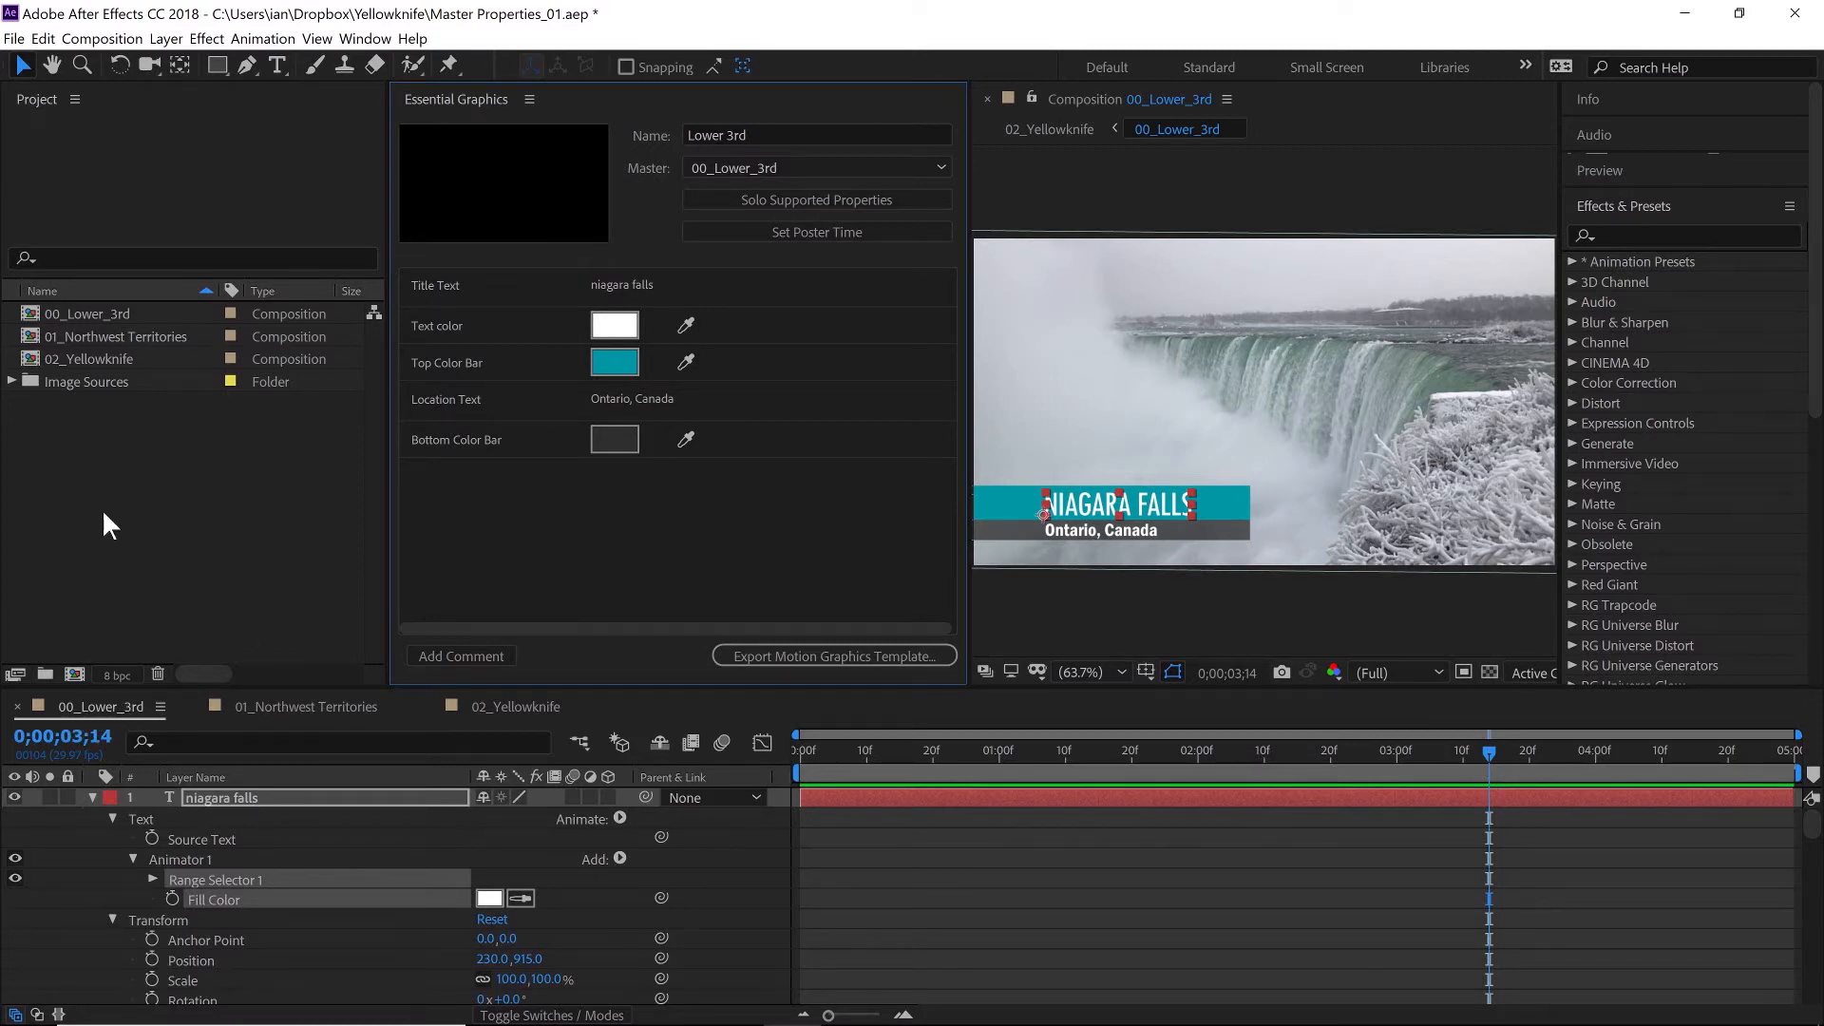
# - Open the 01_Northwest Territories composition and switch to the Standard workspace
pyautogui.doubleClick(32, 338)
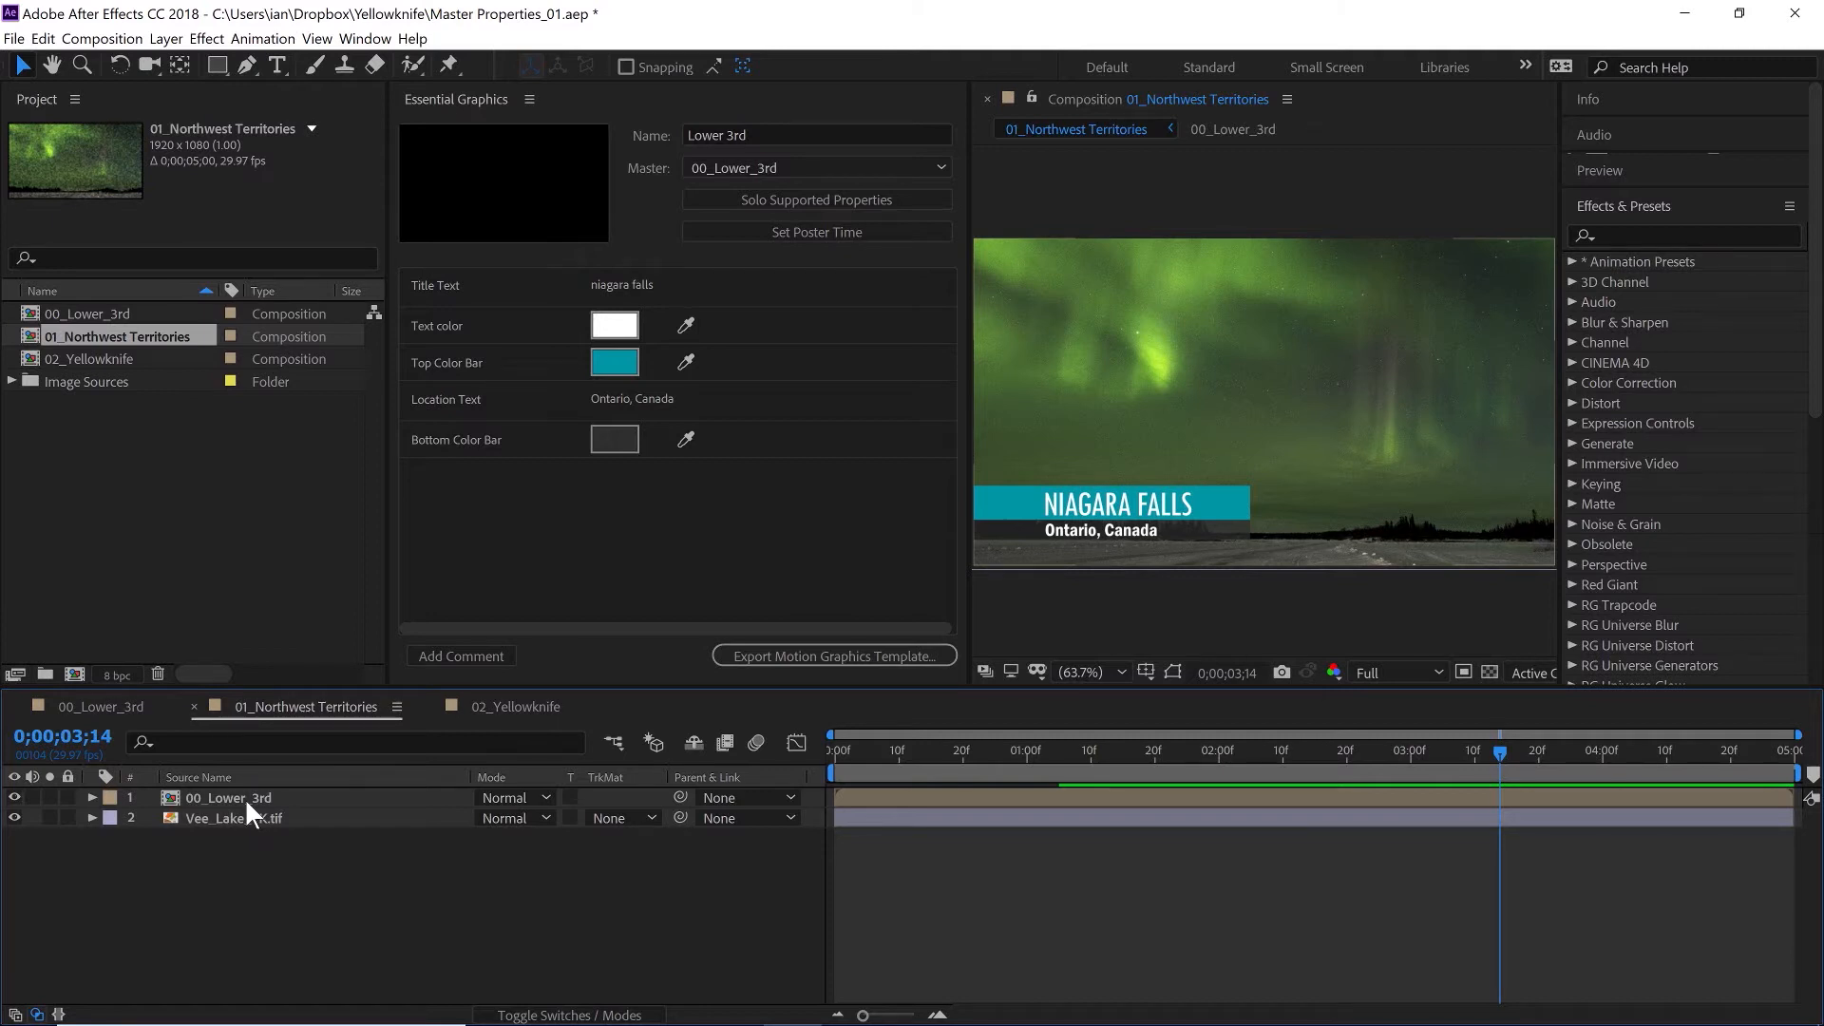
pyautogui.click(1203, 69)
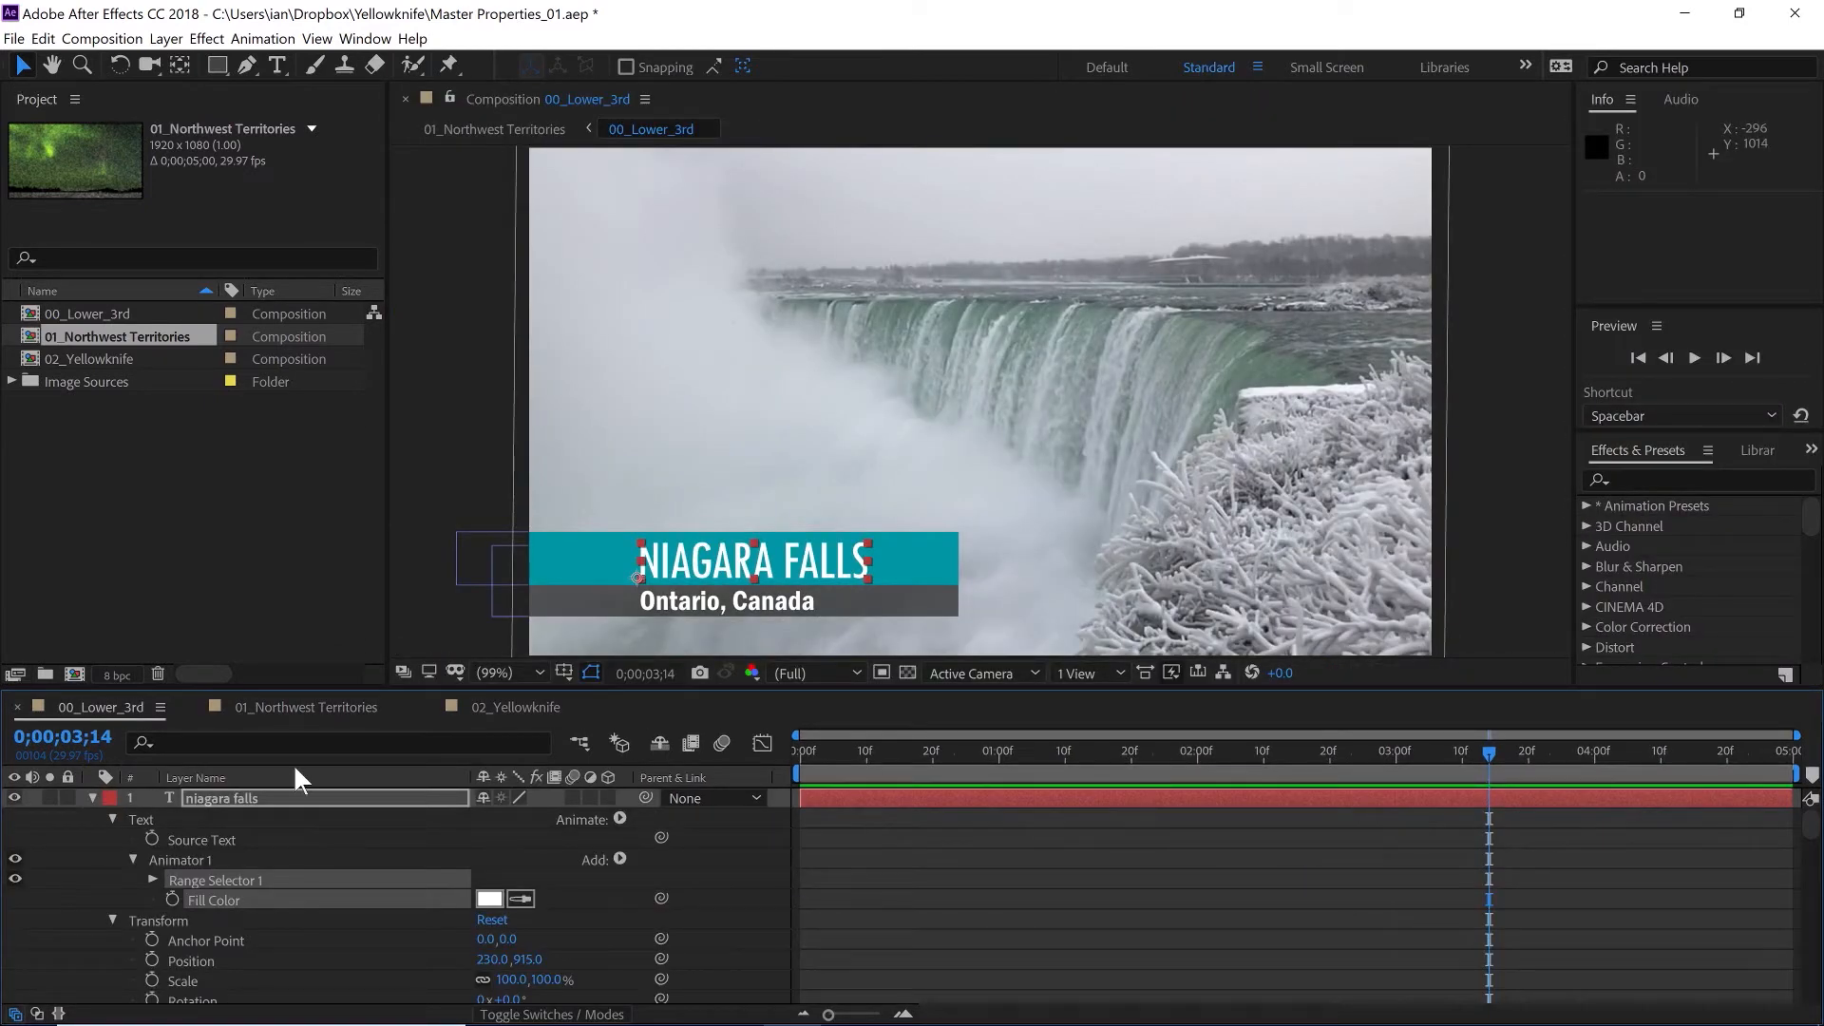
# - Expand the Master Properties of the 00_Lower_3rd layer in 01_Northwest Territories
pyautogui.click(296, 707)
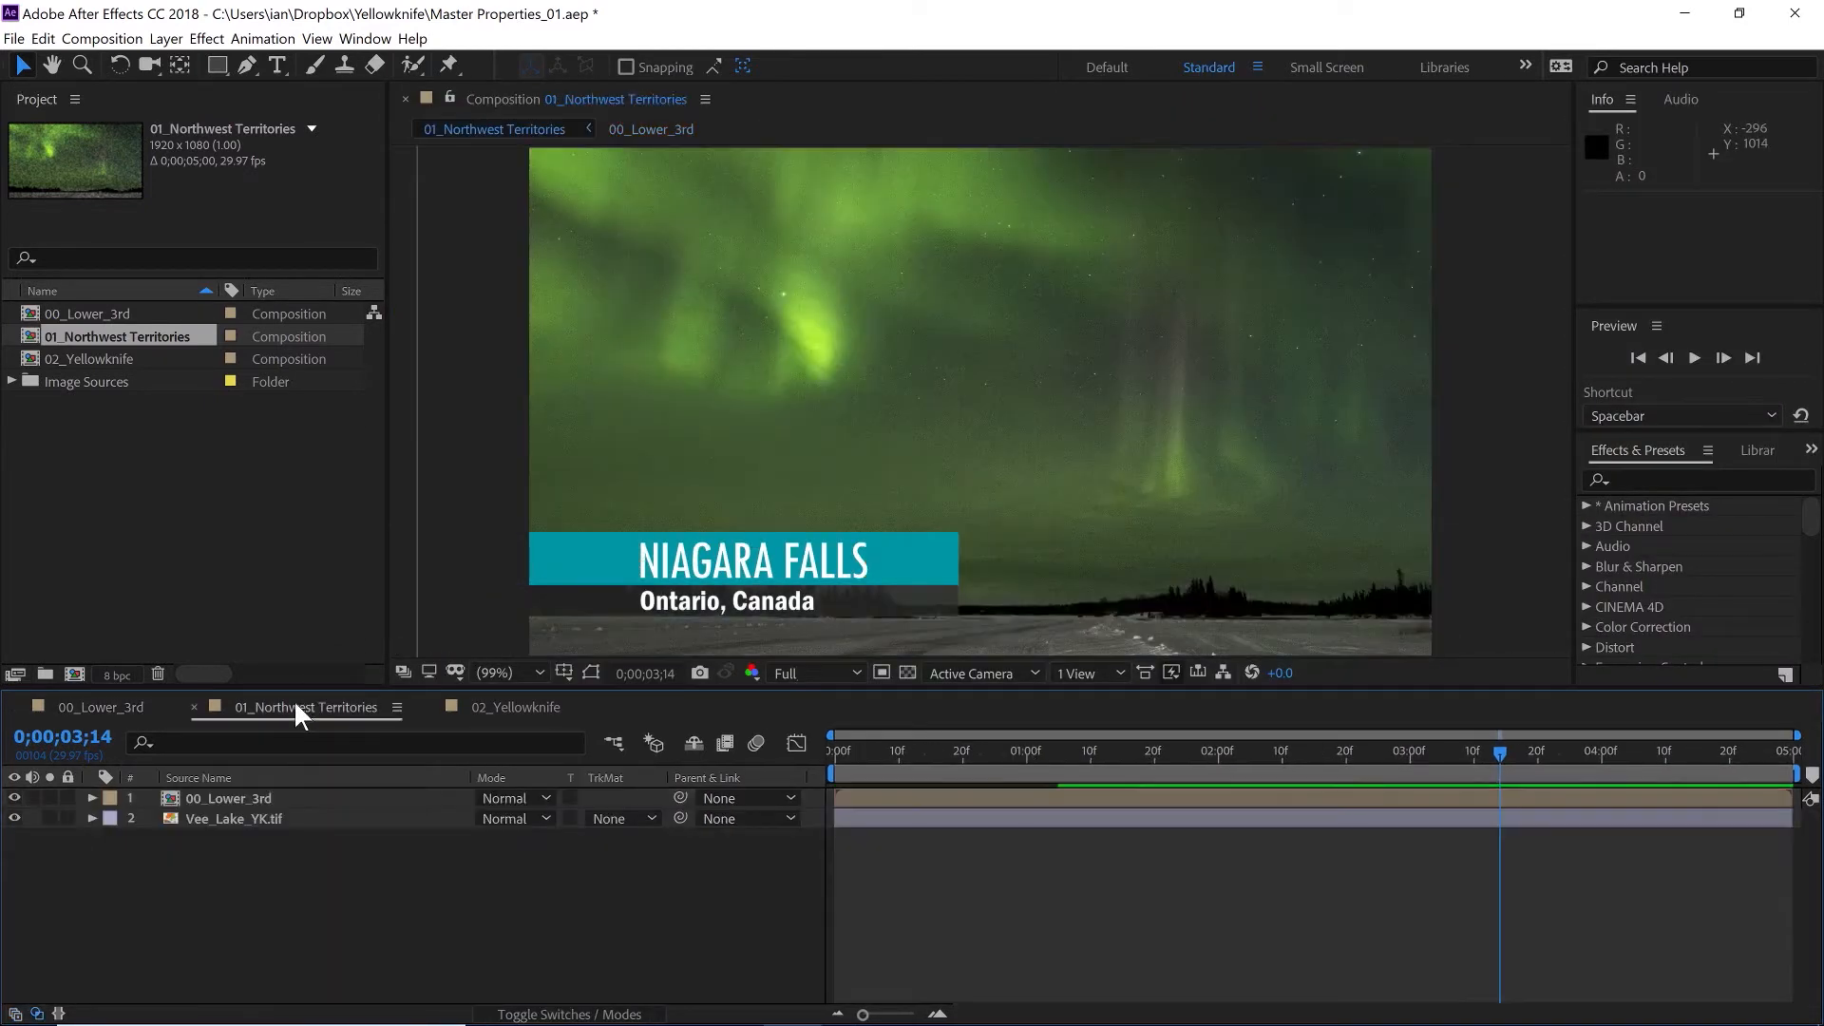
pyautogui.click(91, 798)
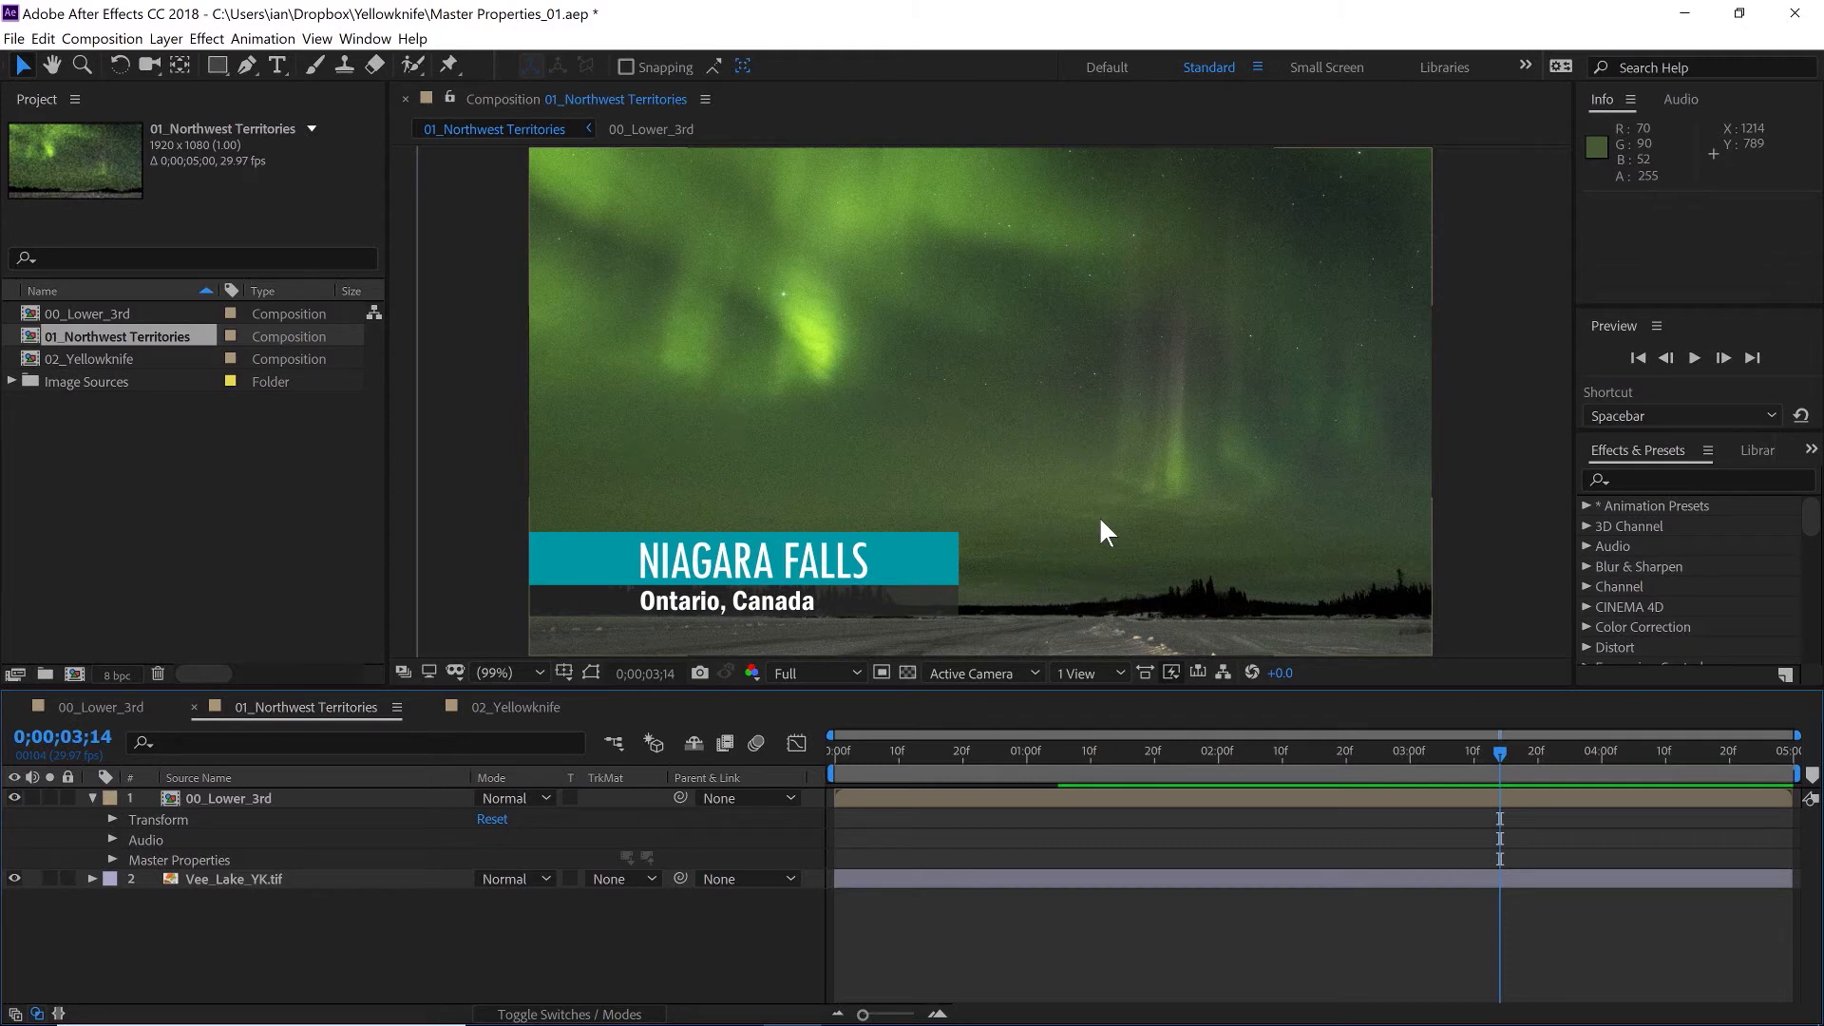
pyautogui.click(112, 861)
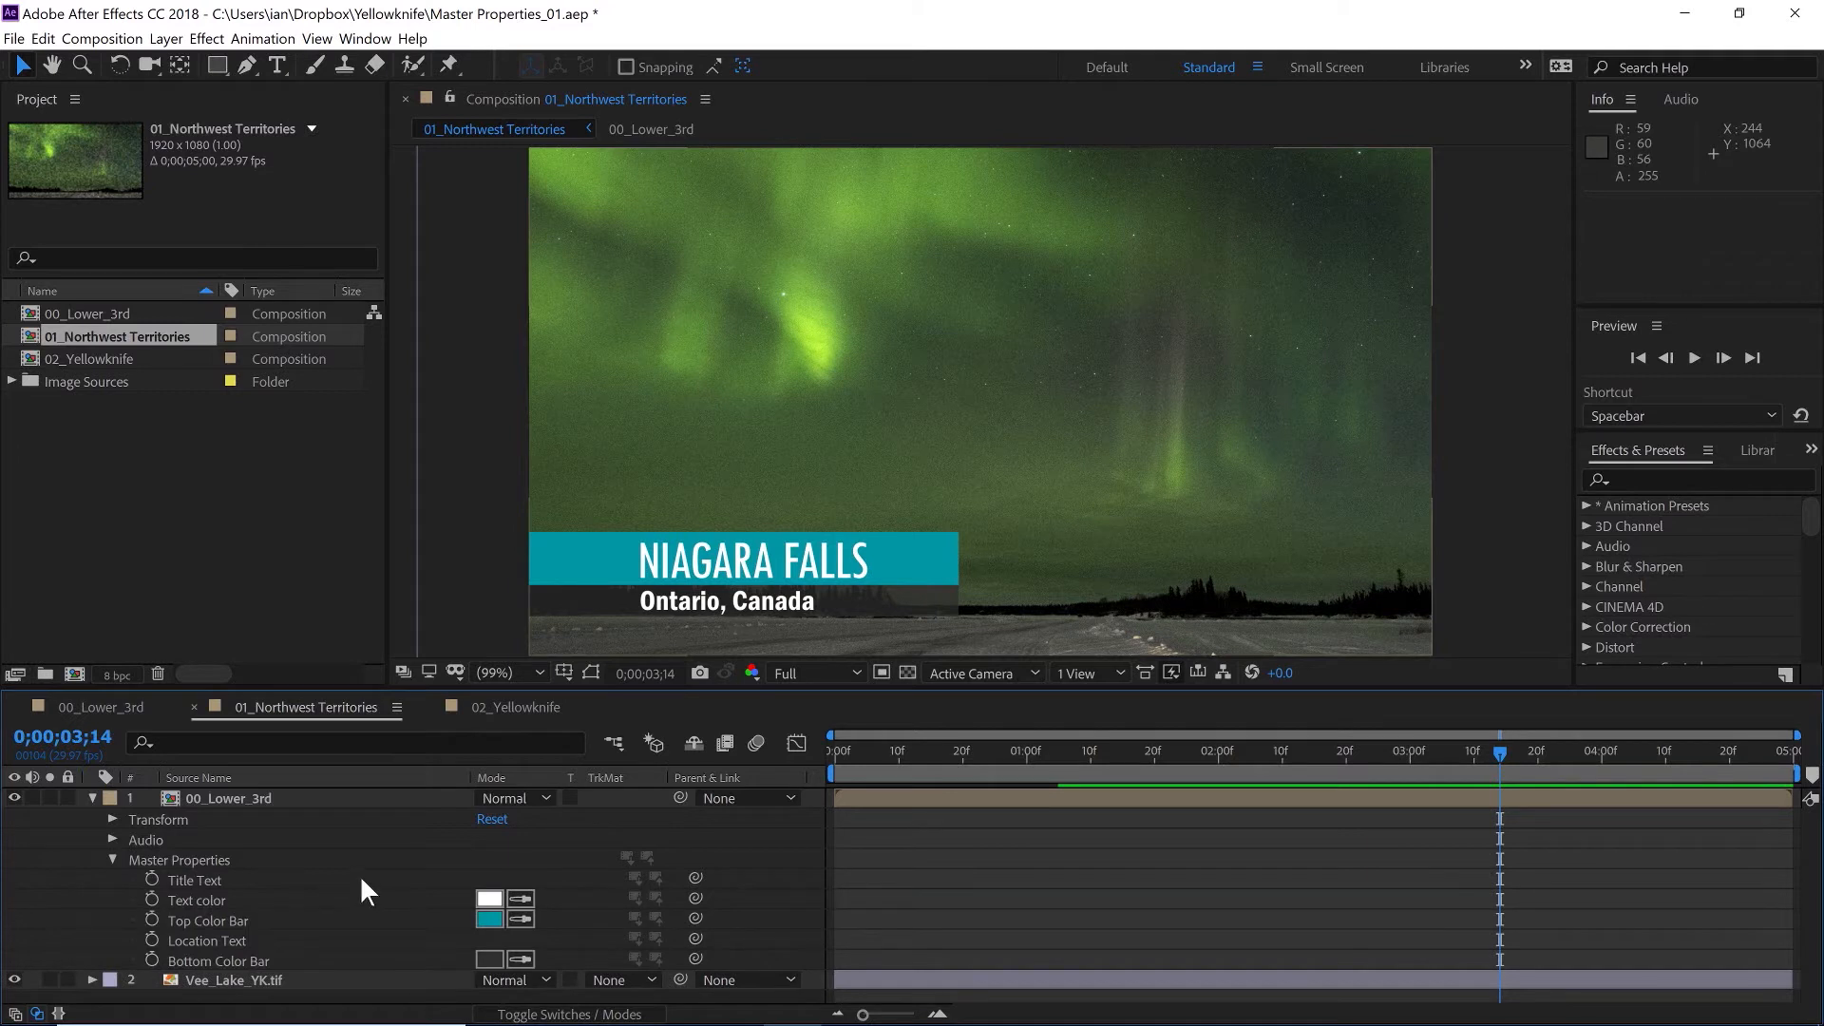
# - Set the Title Text master property to Vee Lake
pyautogui.click(197, 876)
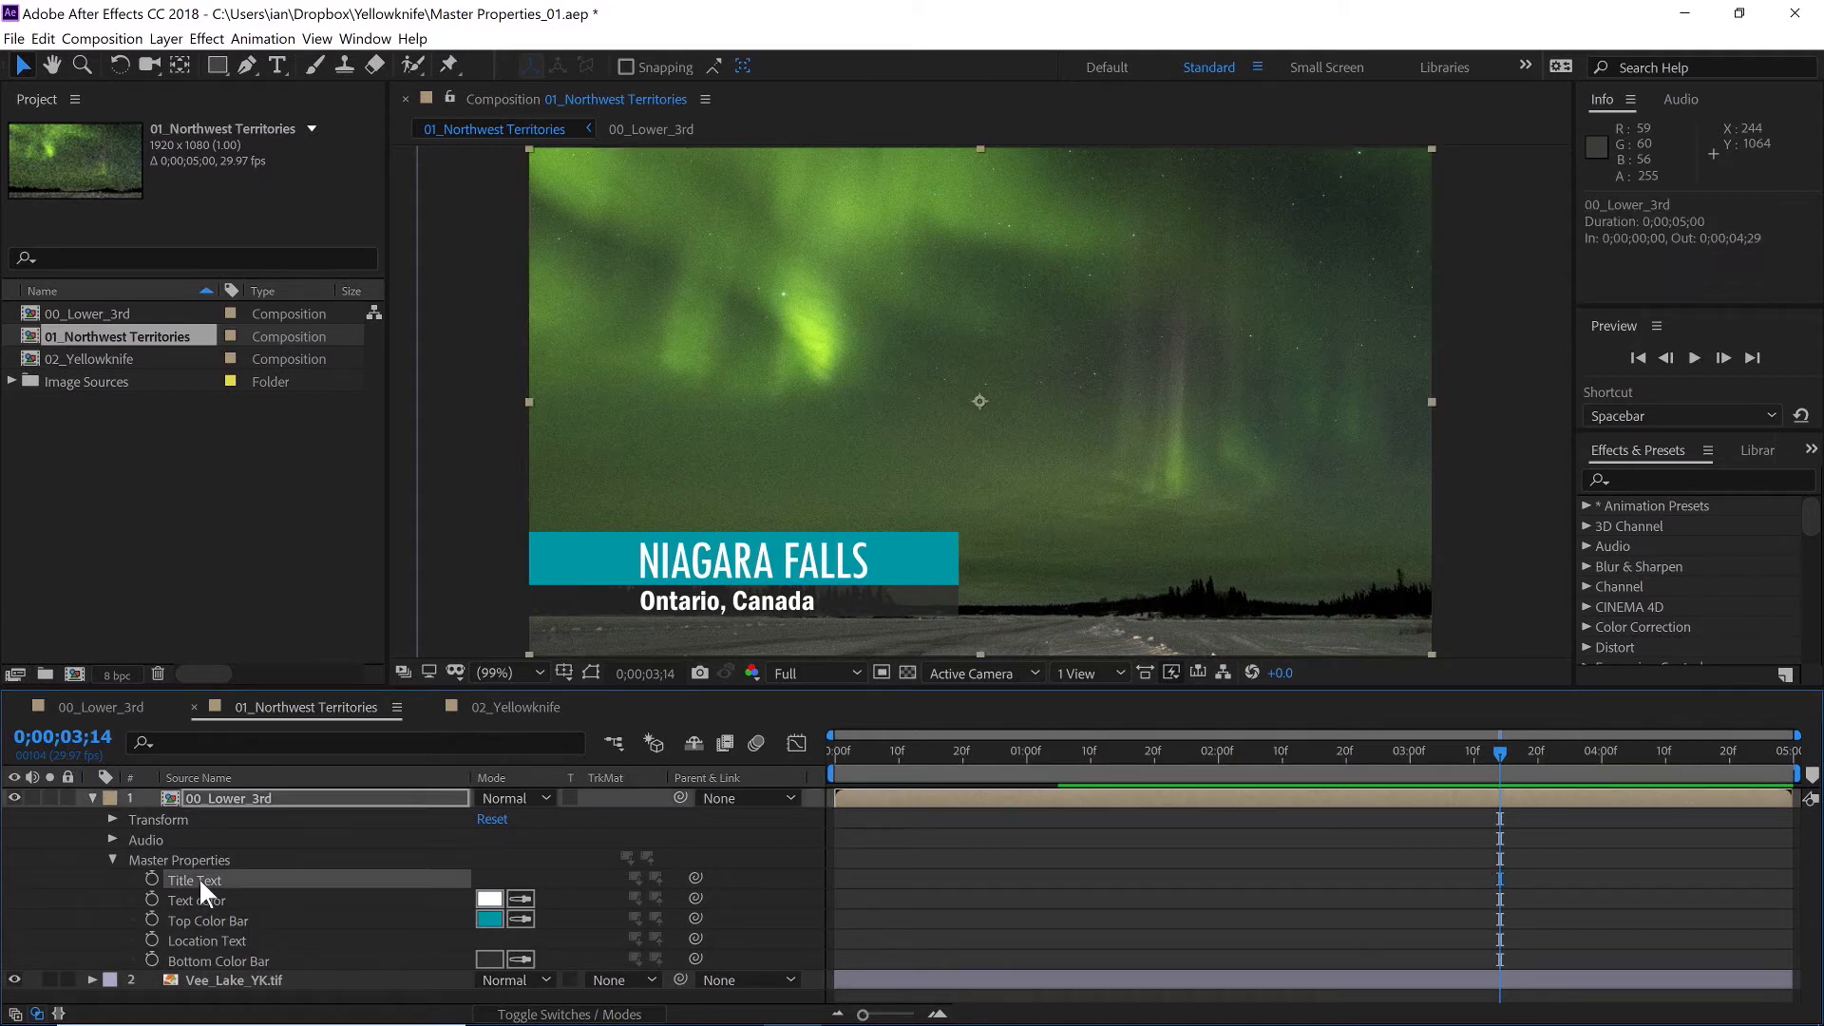
pyautogui.rightClick(198, 876)
pyautogui.click(288, 665)
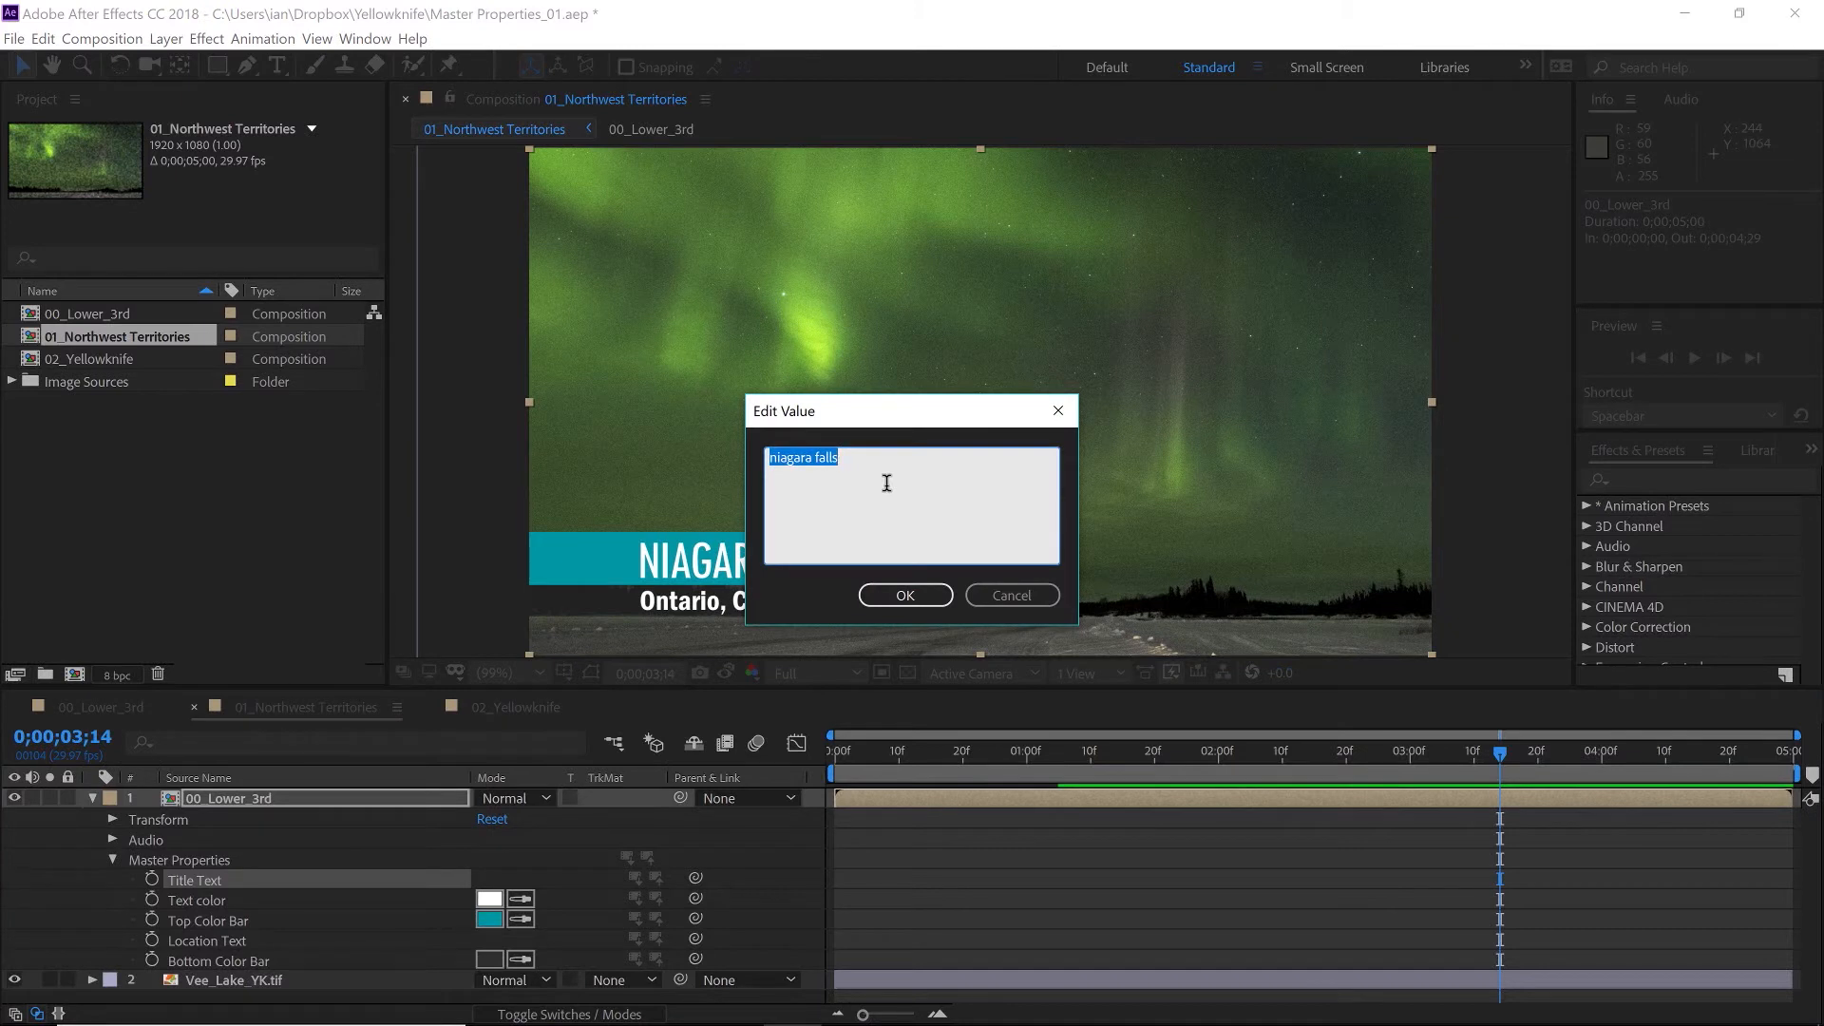
pyautogui.write('Vee Lake')
pyautogui.click(895, 598)
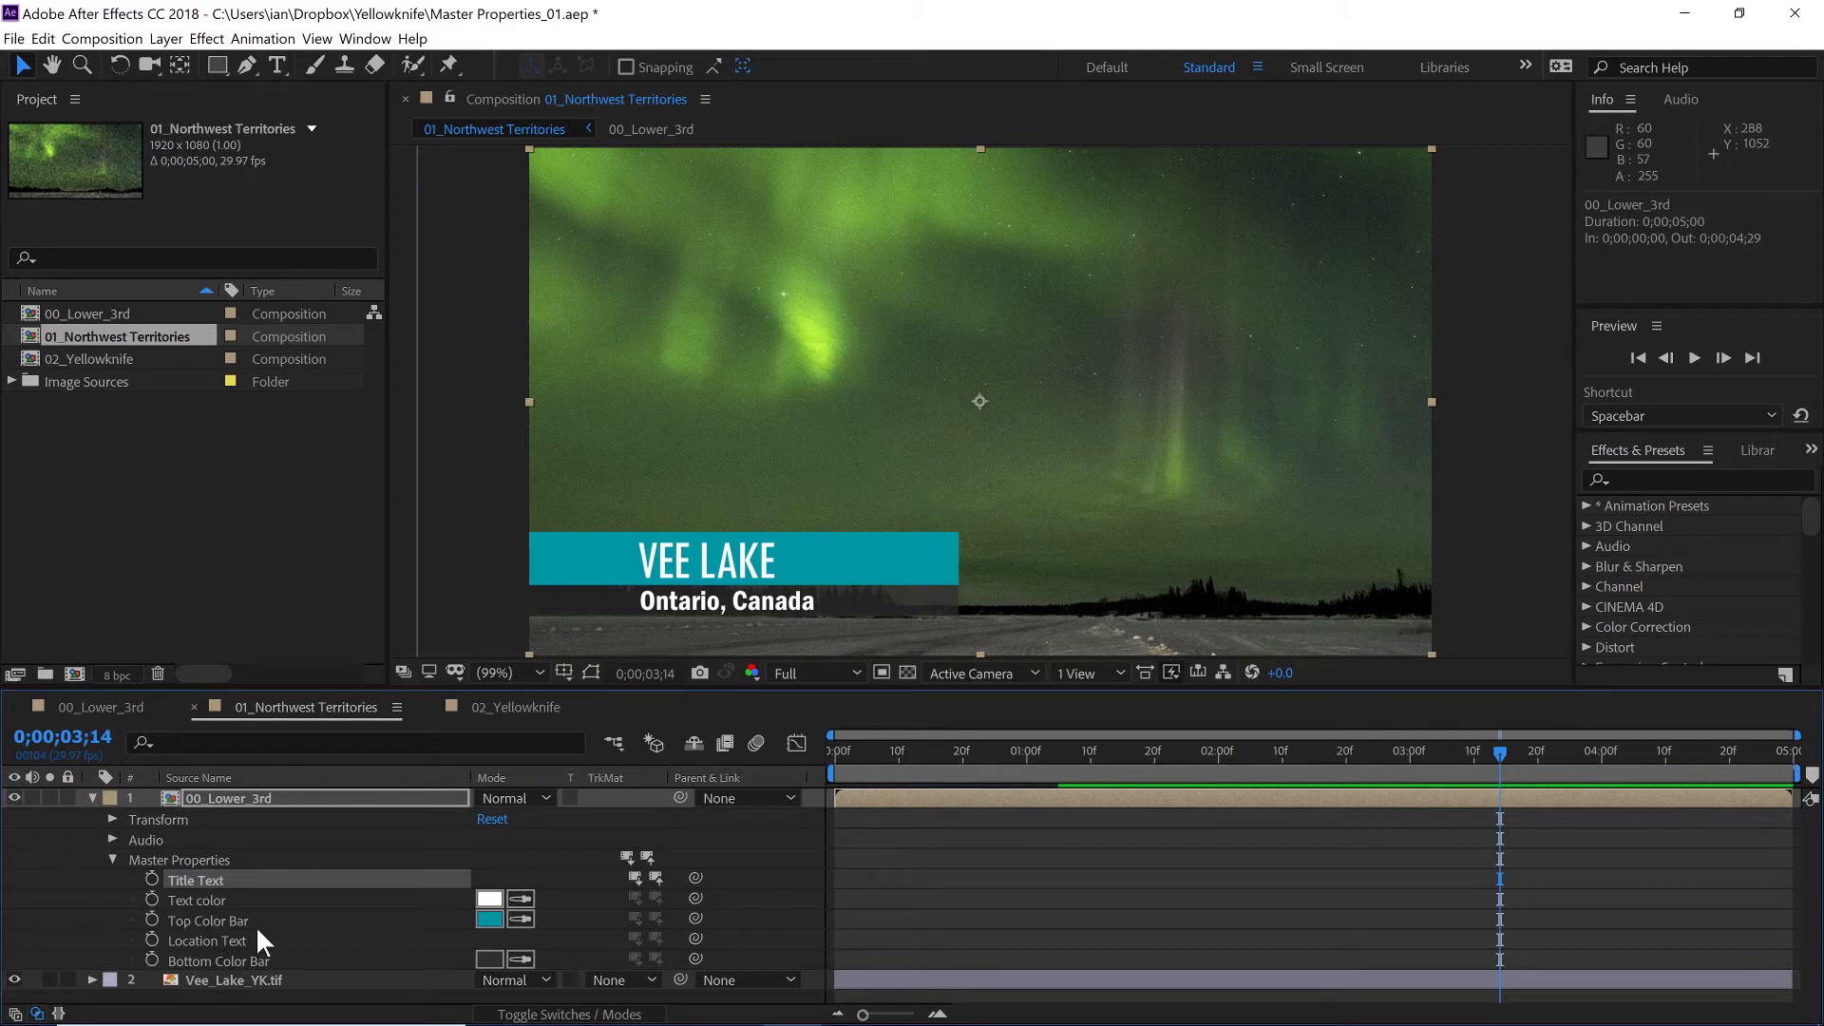
# - Set the Location Text master property to Yellowknife, NWT
pyautogui.click(188, 939)
pyautogui.rightClick(188, 939)
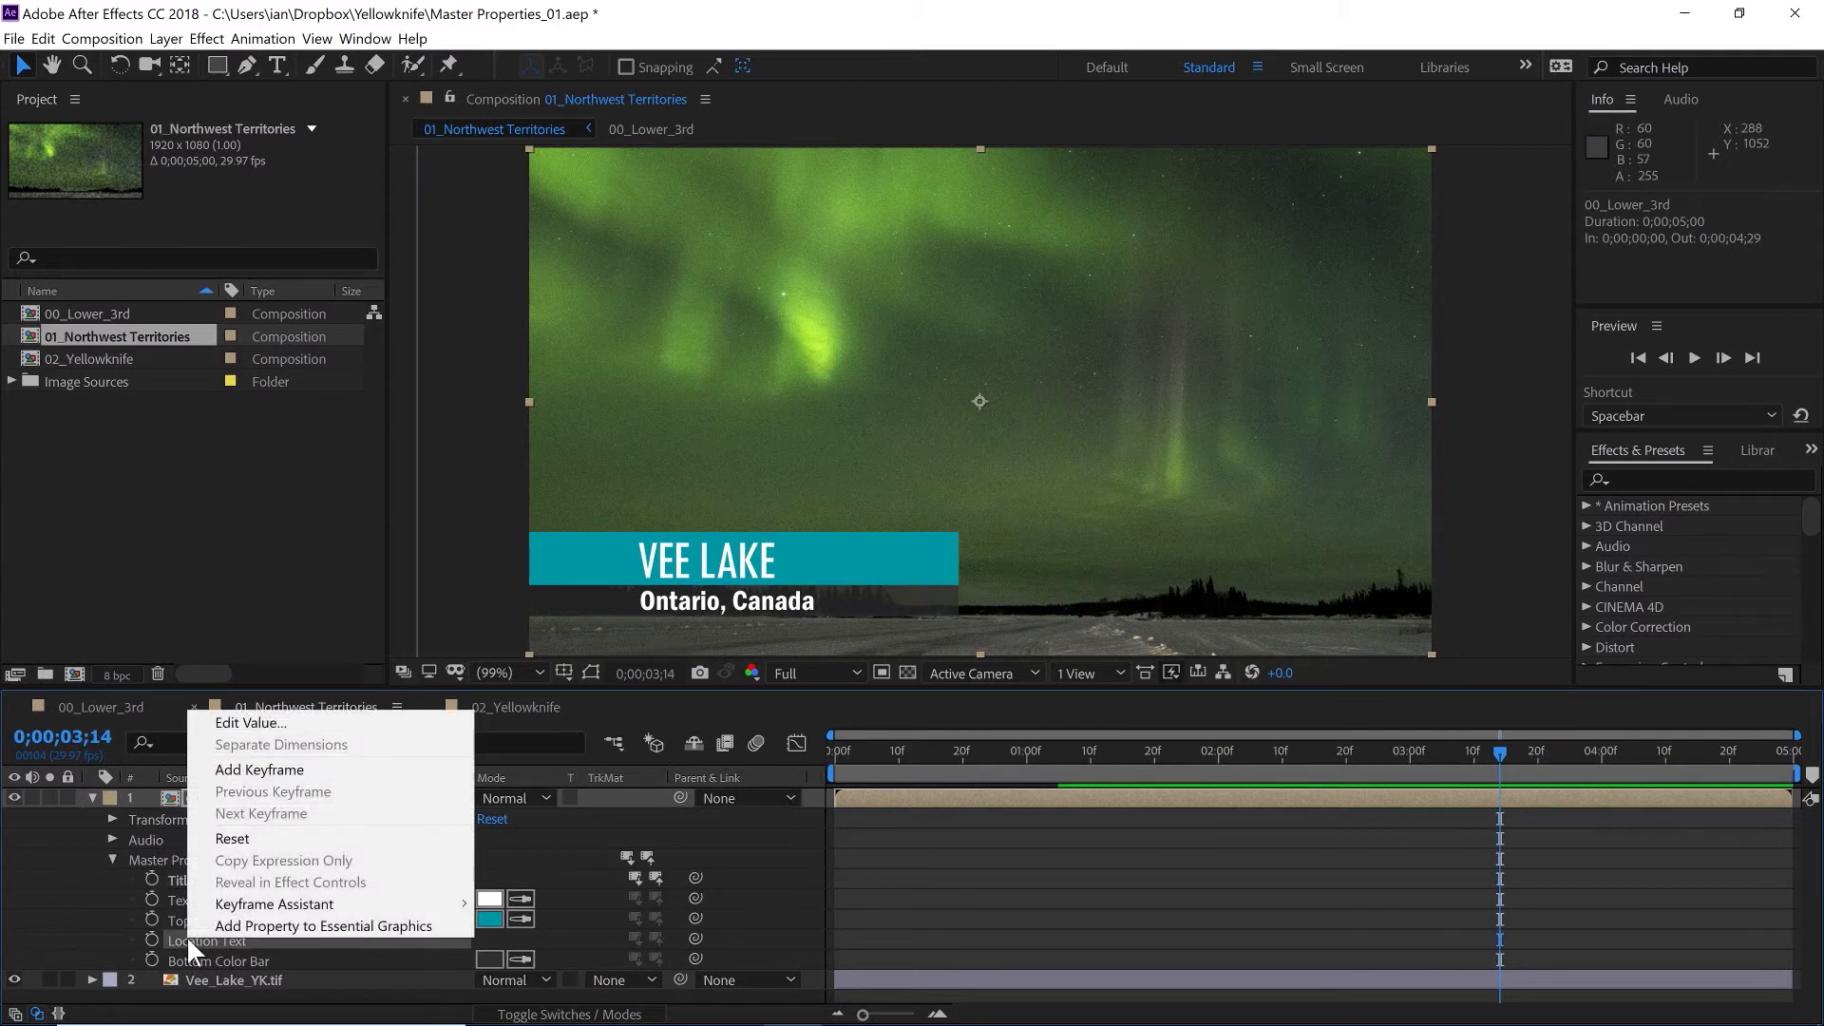
pyautogui.click(252, 725)
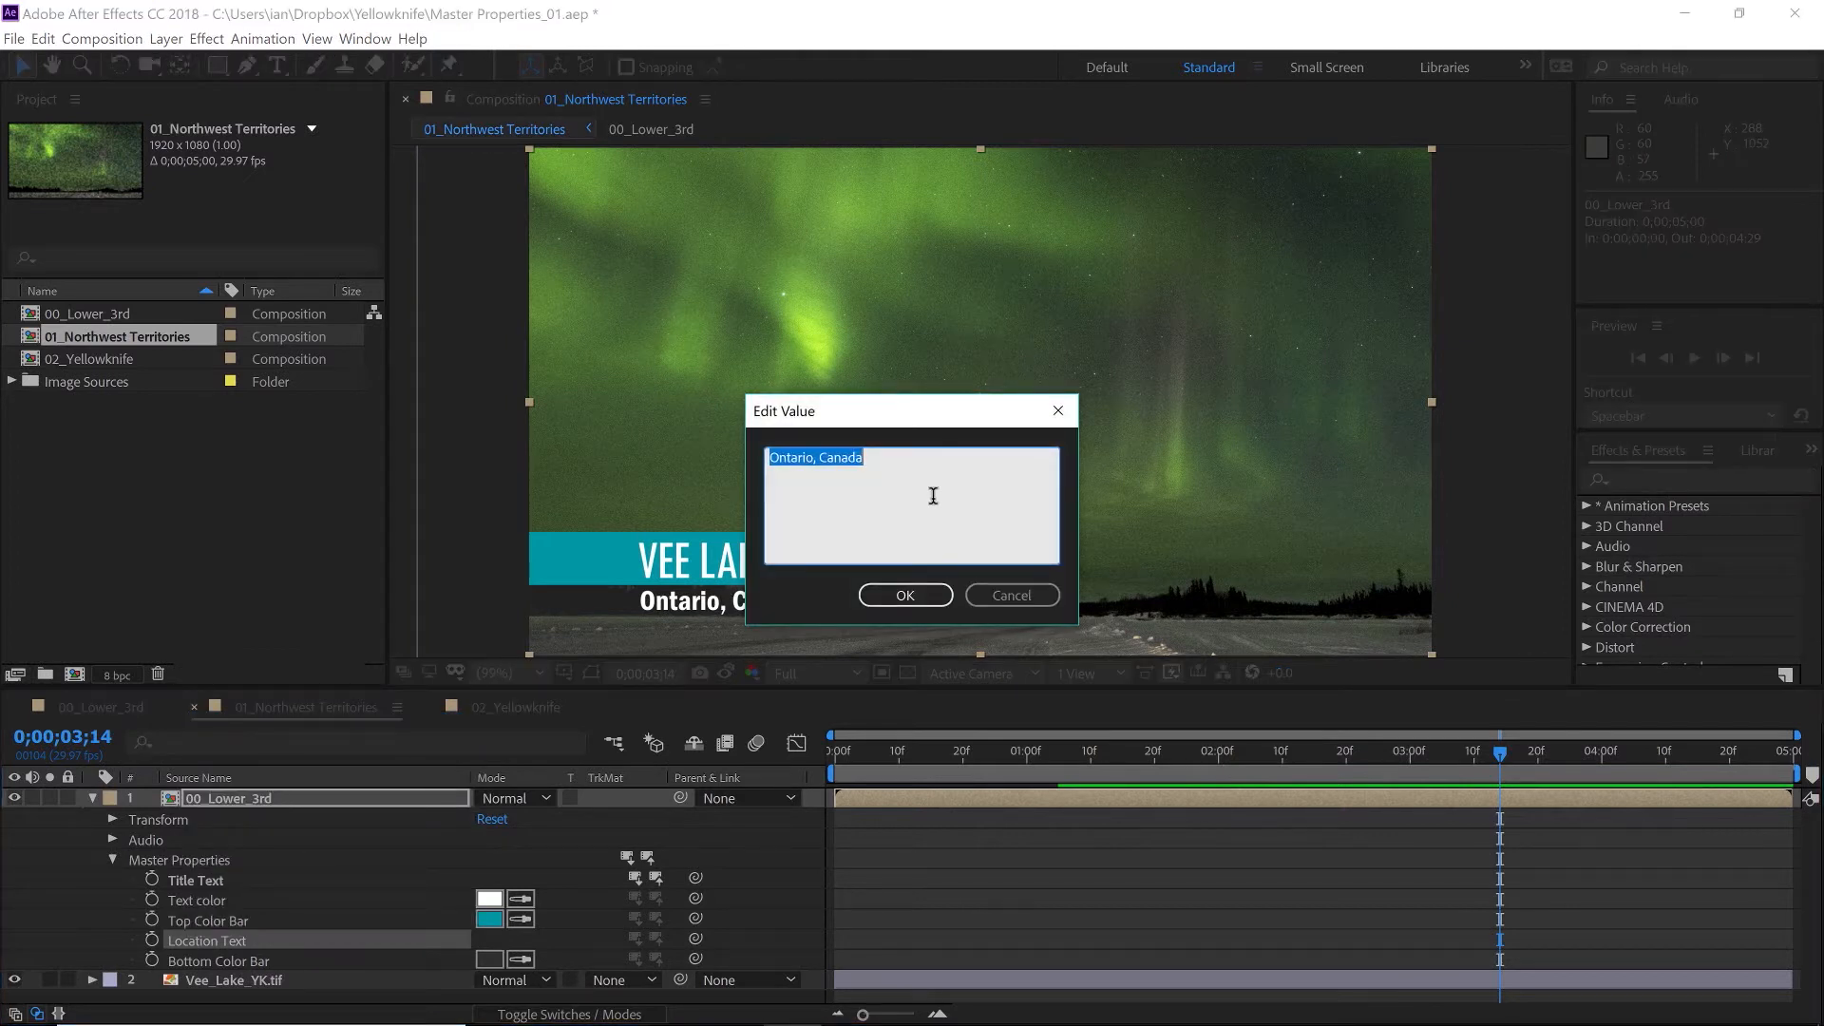
pyautogui.write('Yellowknife, NWT')
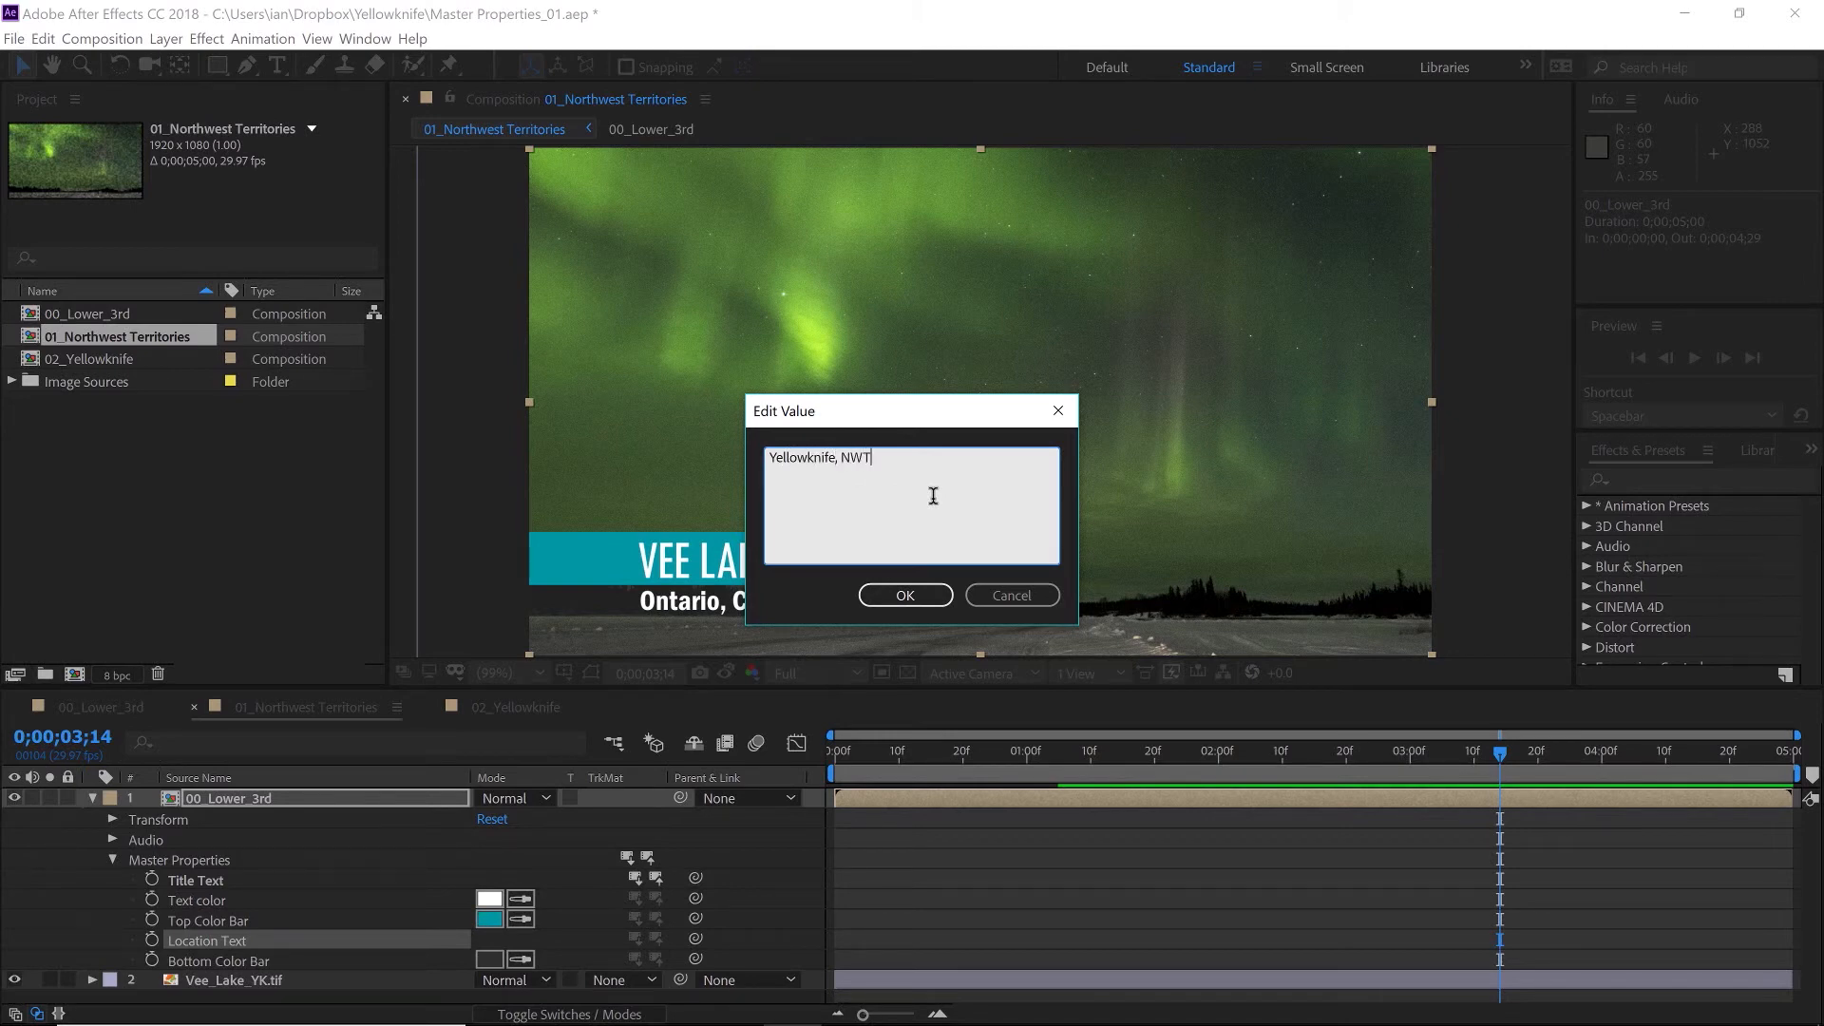
pyautogui.click(906, 595)
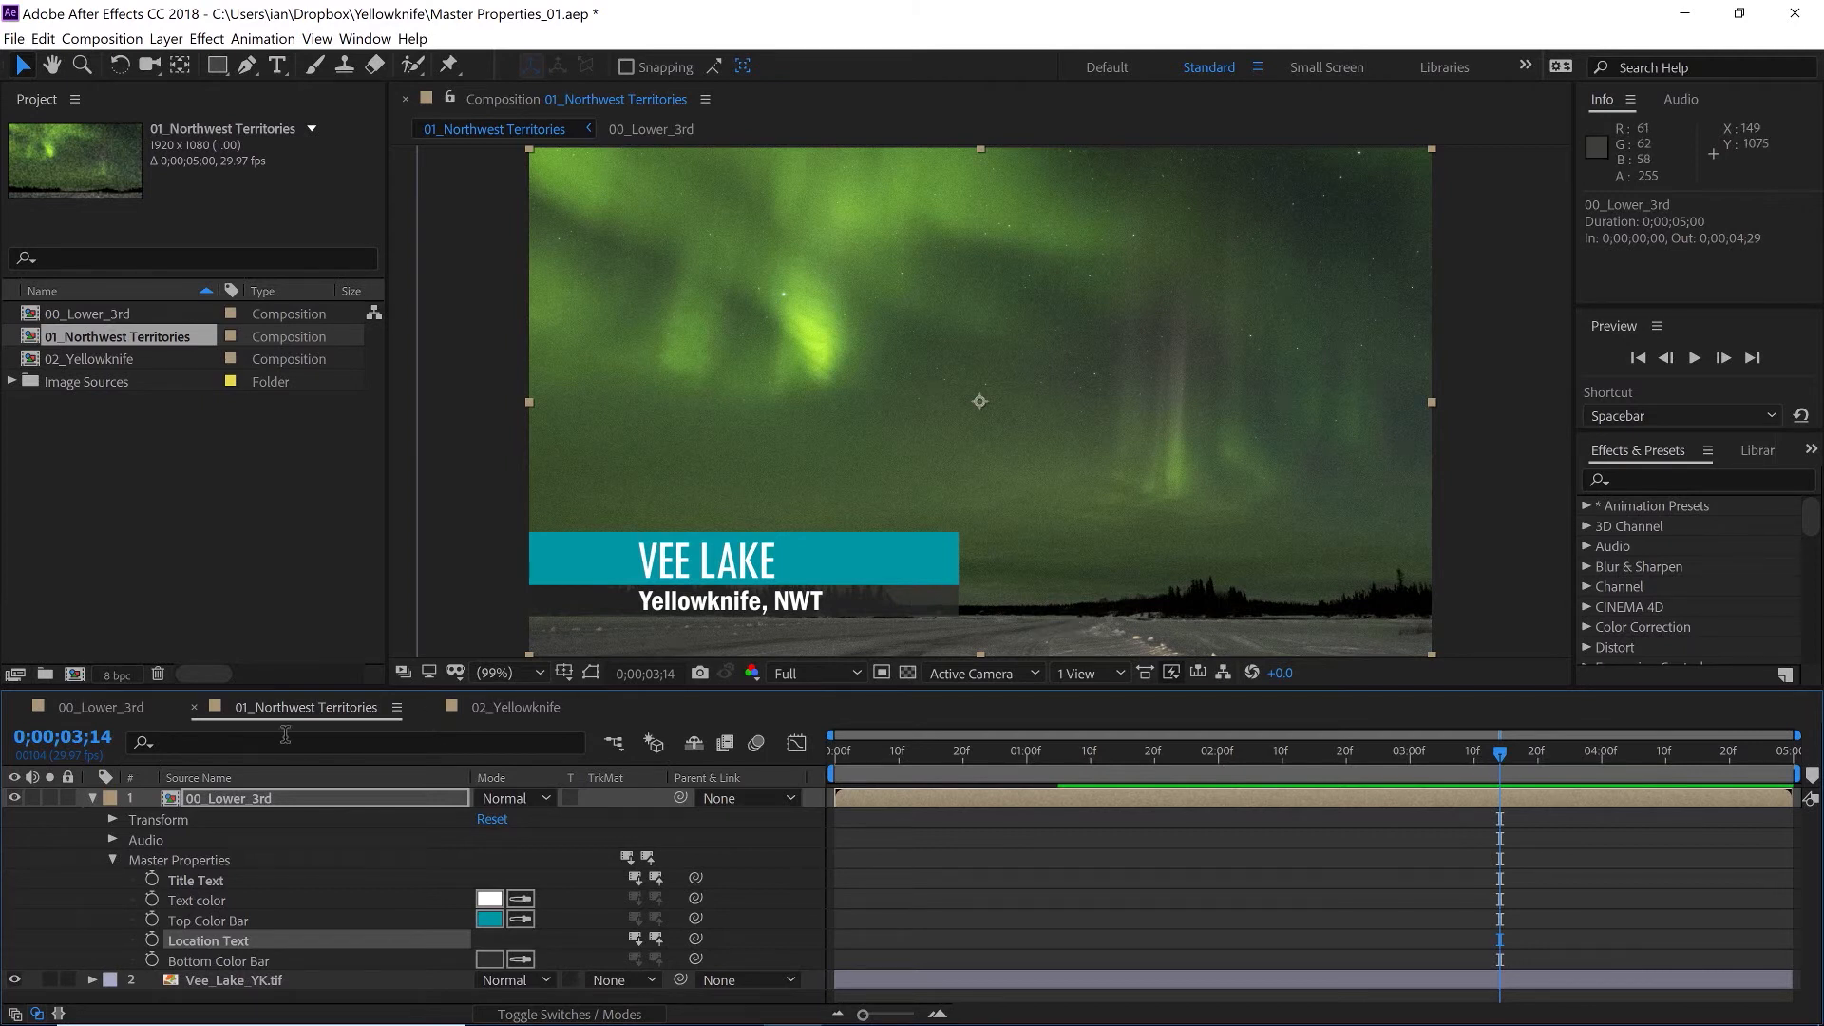
# - Compare the lower third across the 00_Lower_3rd, 01_Northwest Territories and 02_Yellowknife compositions
pyautogui.click(95, 705)
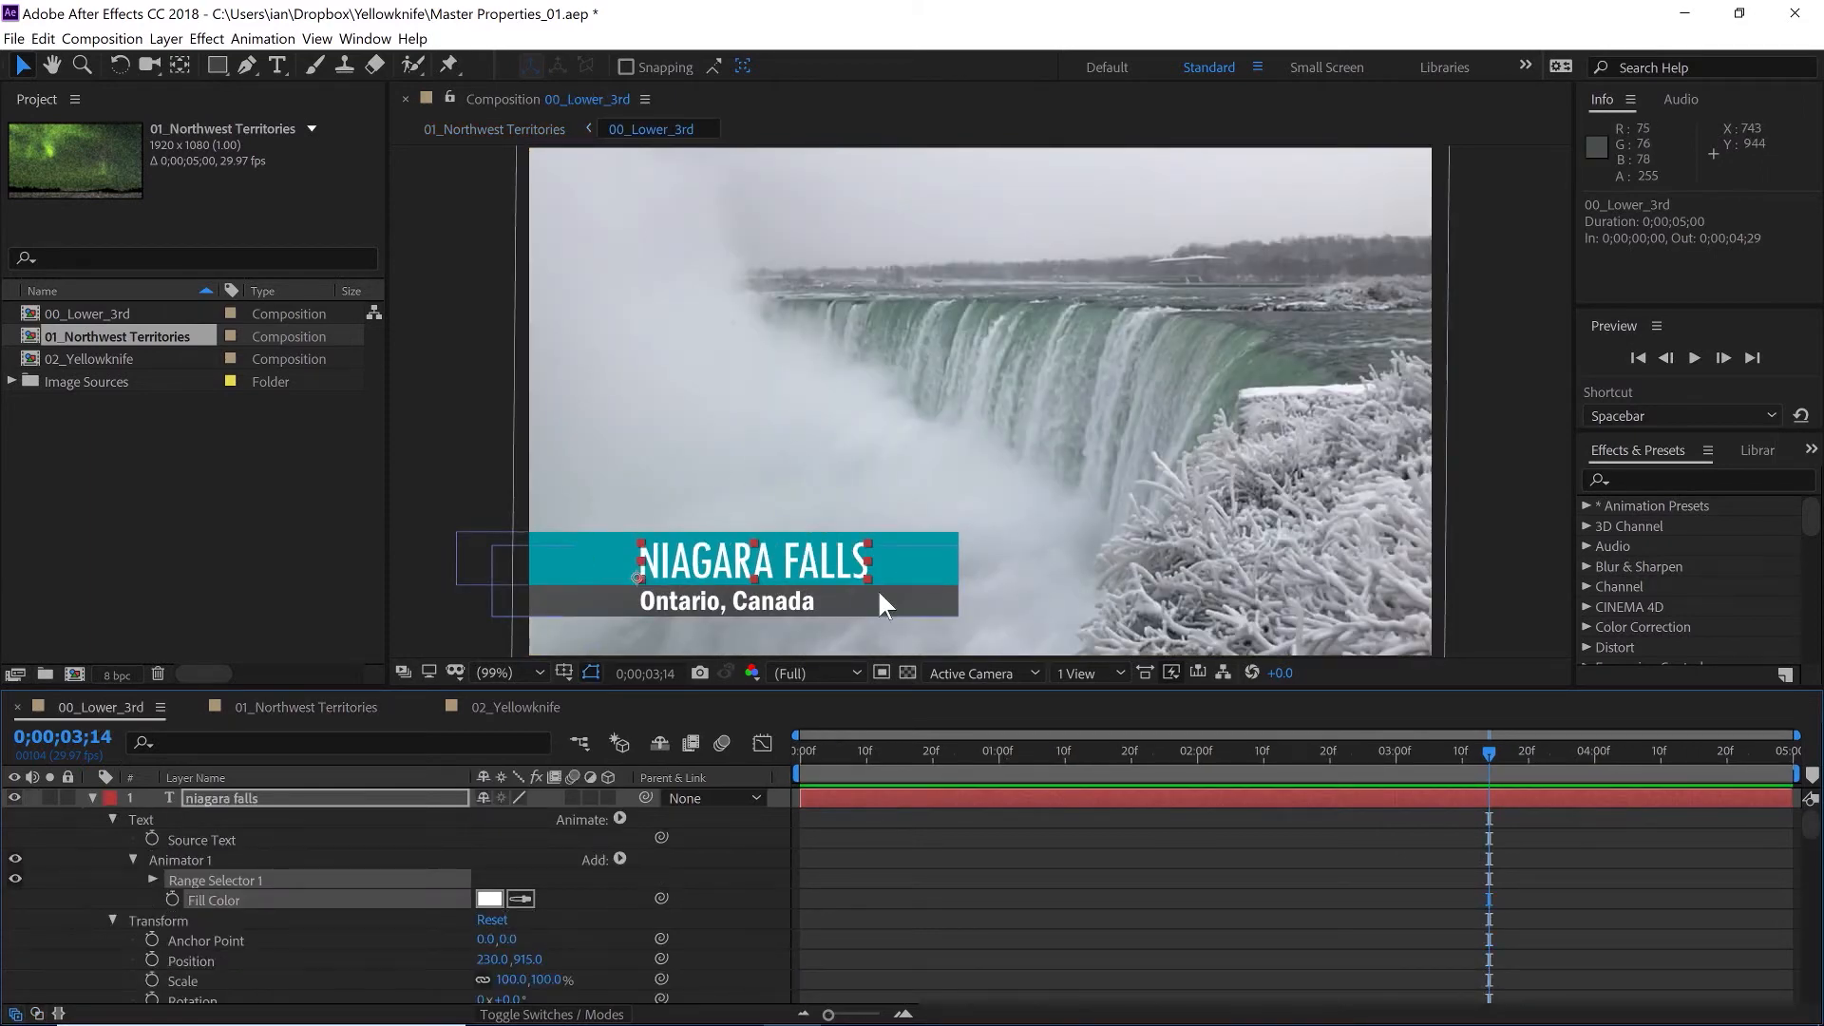
pyautogui.click(304, 705)
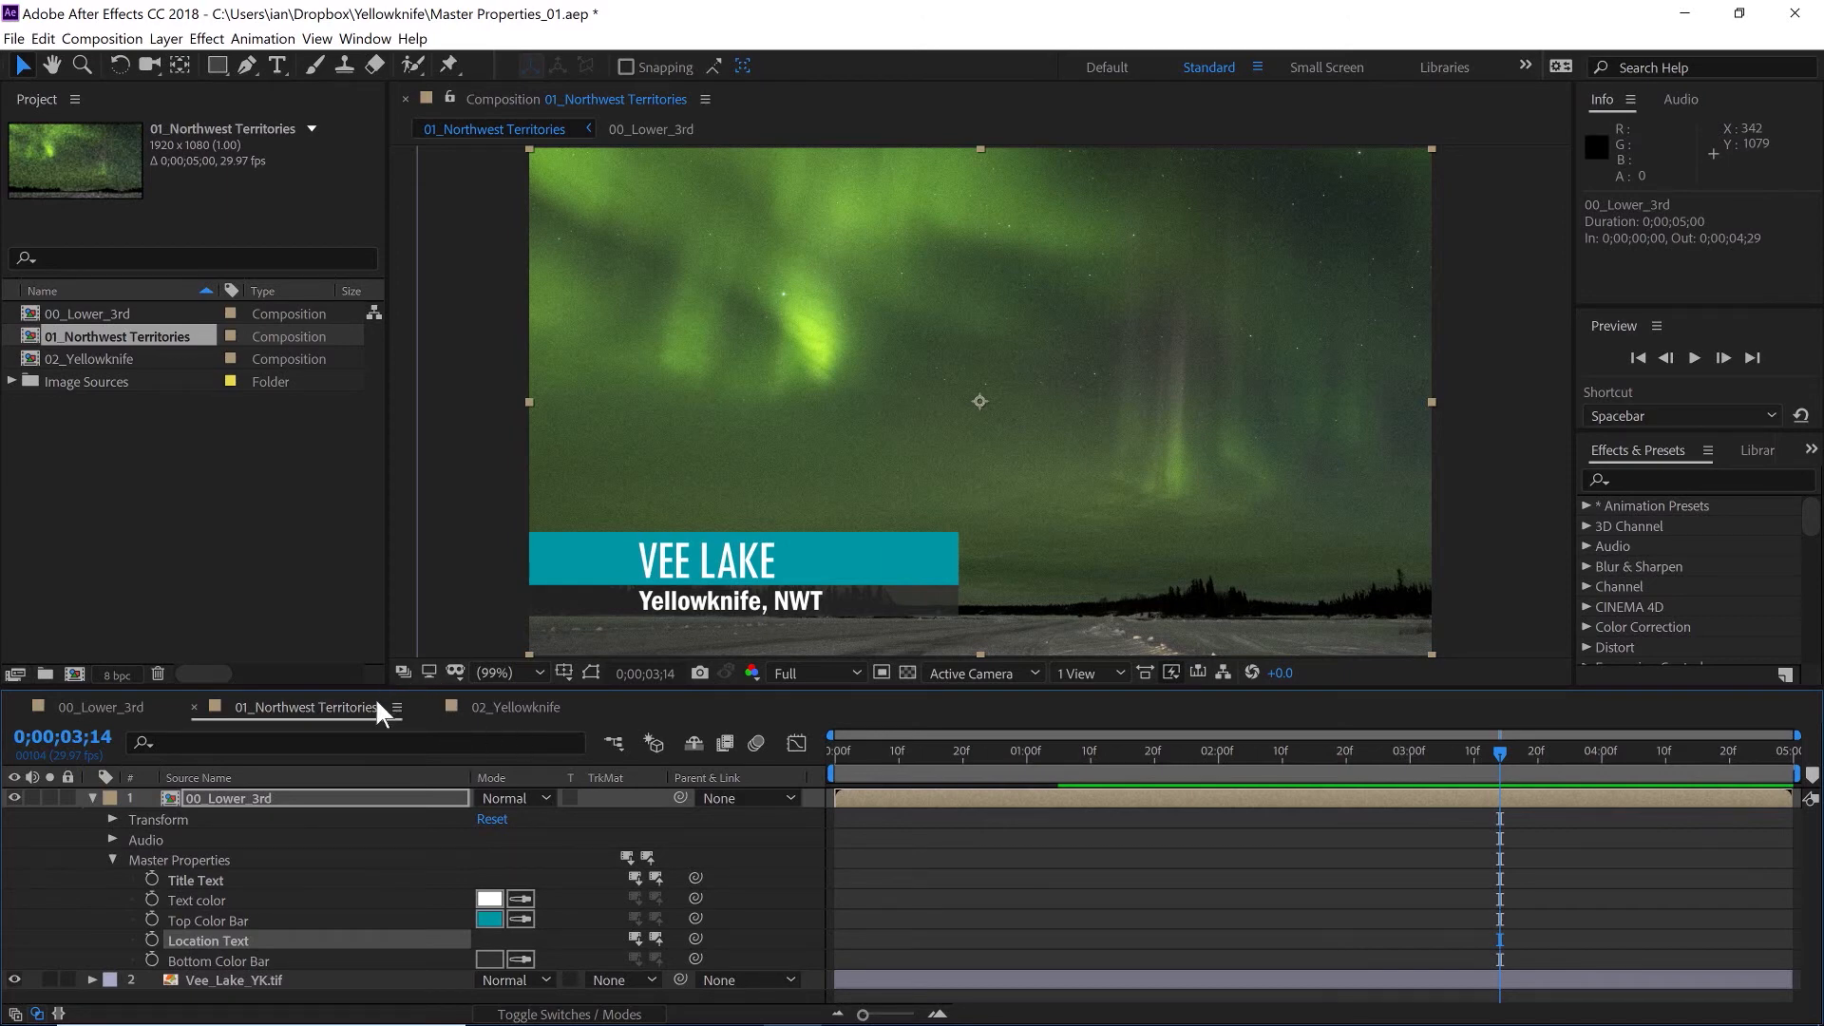
pyautogui.click(514, 707)
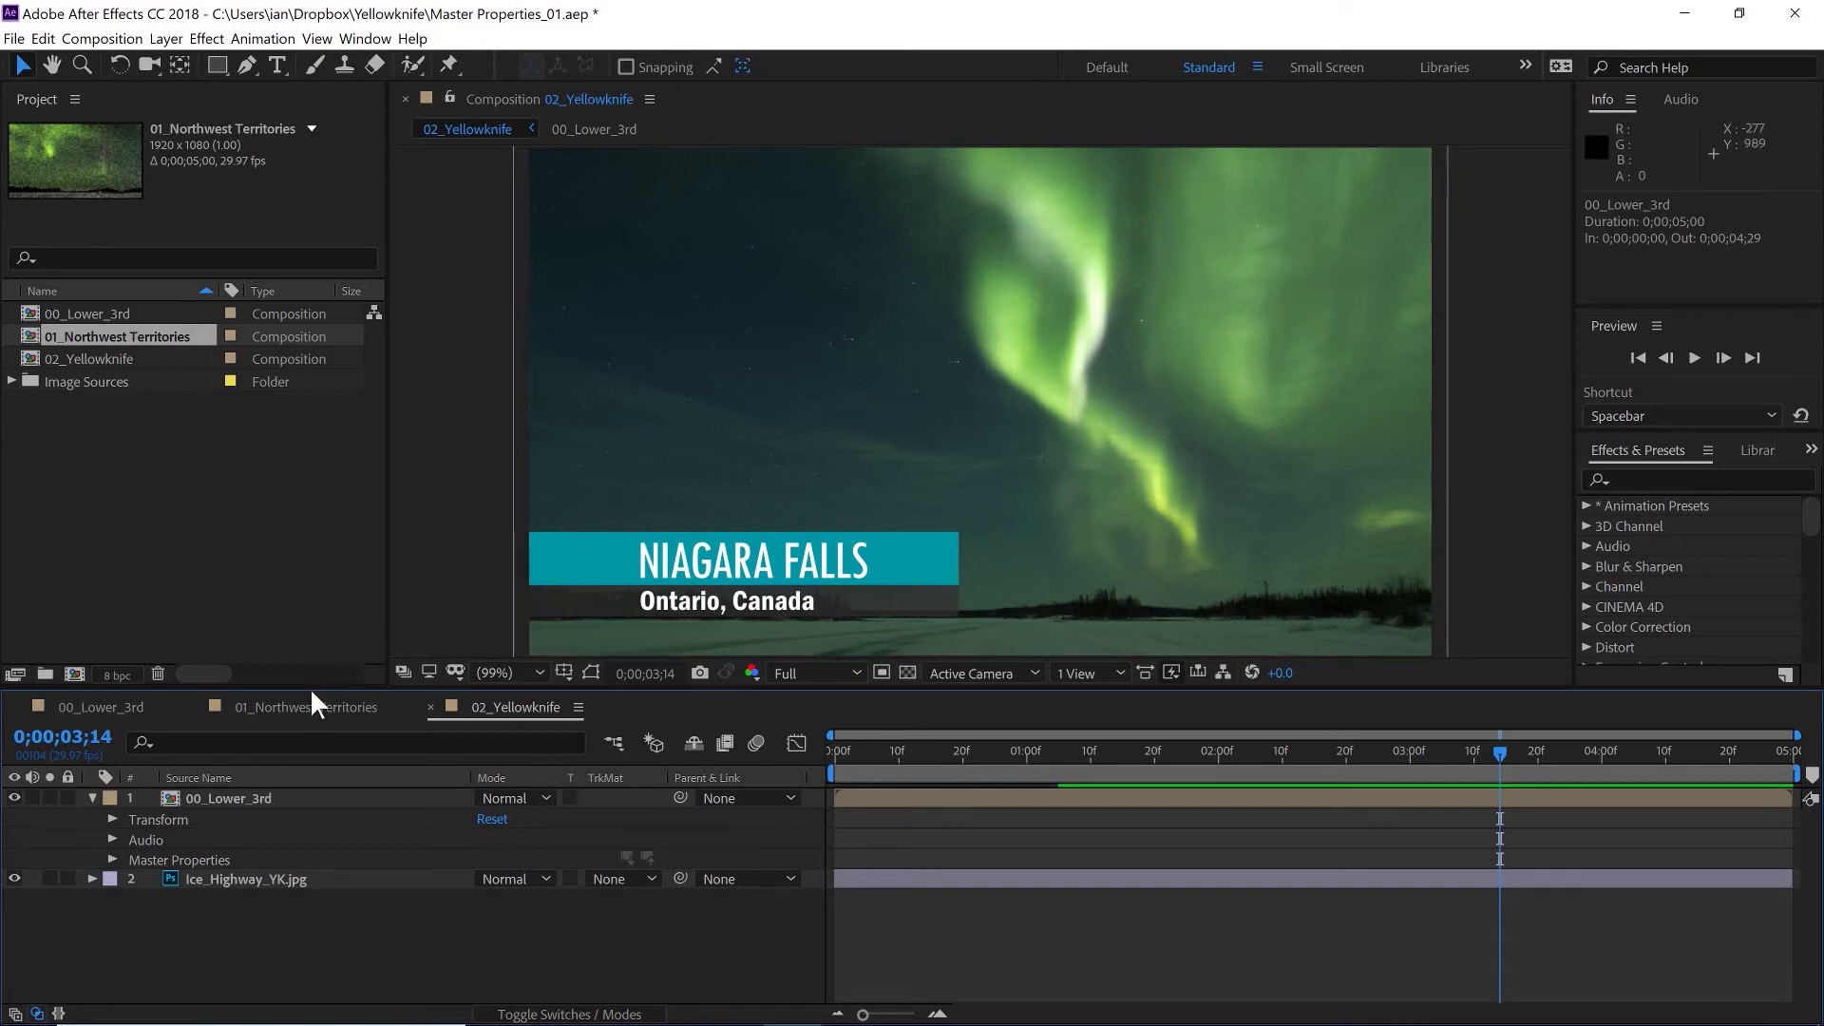
pyautogui.click(295, 710)
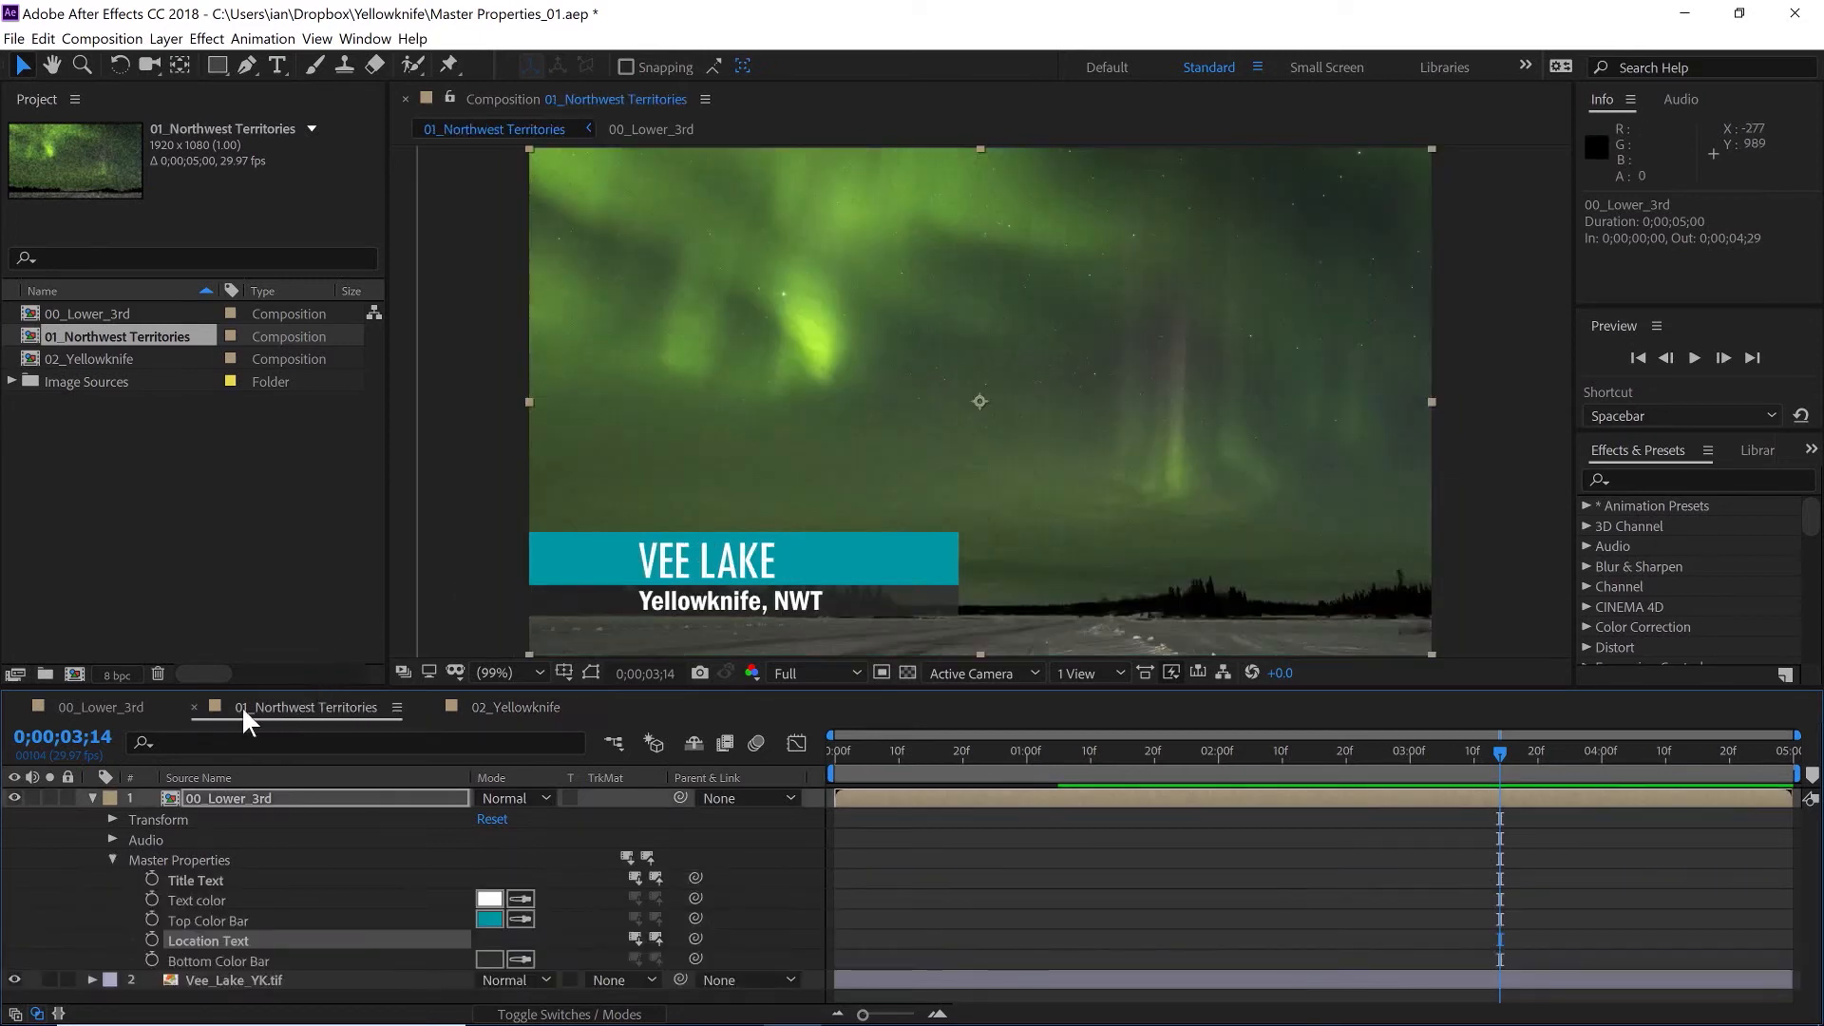
# - Push the Title Text override to the master 00_Lower_3rd composition
pyautogui.click(207, 886)
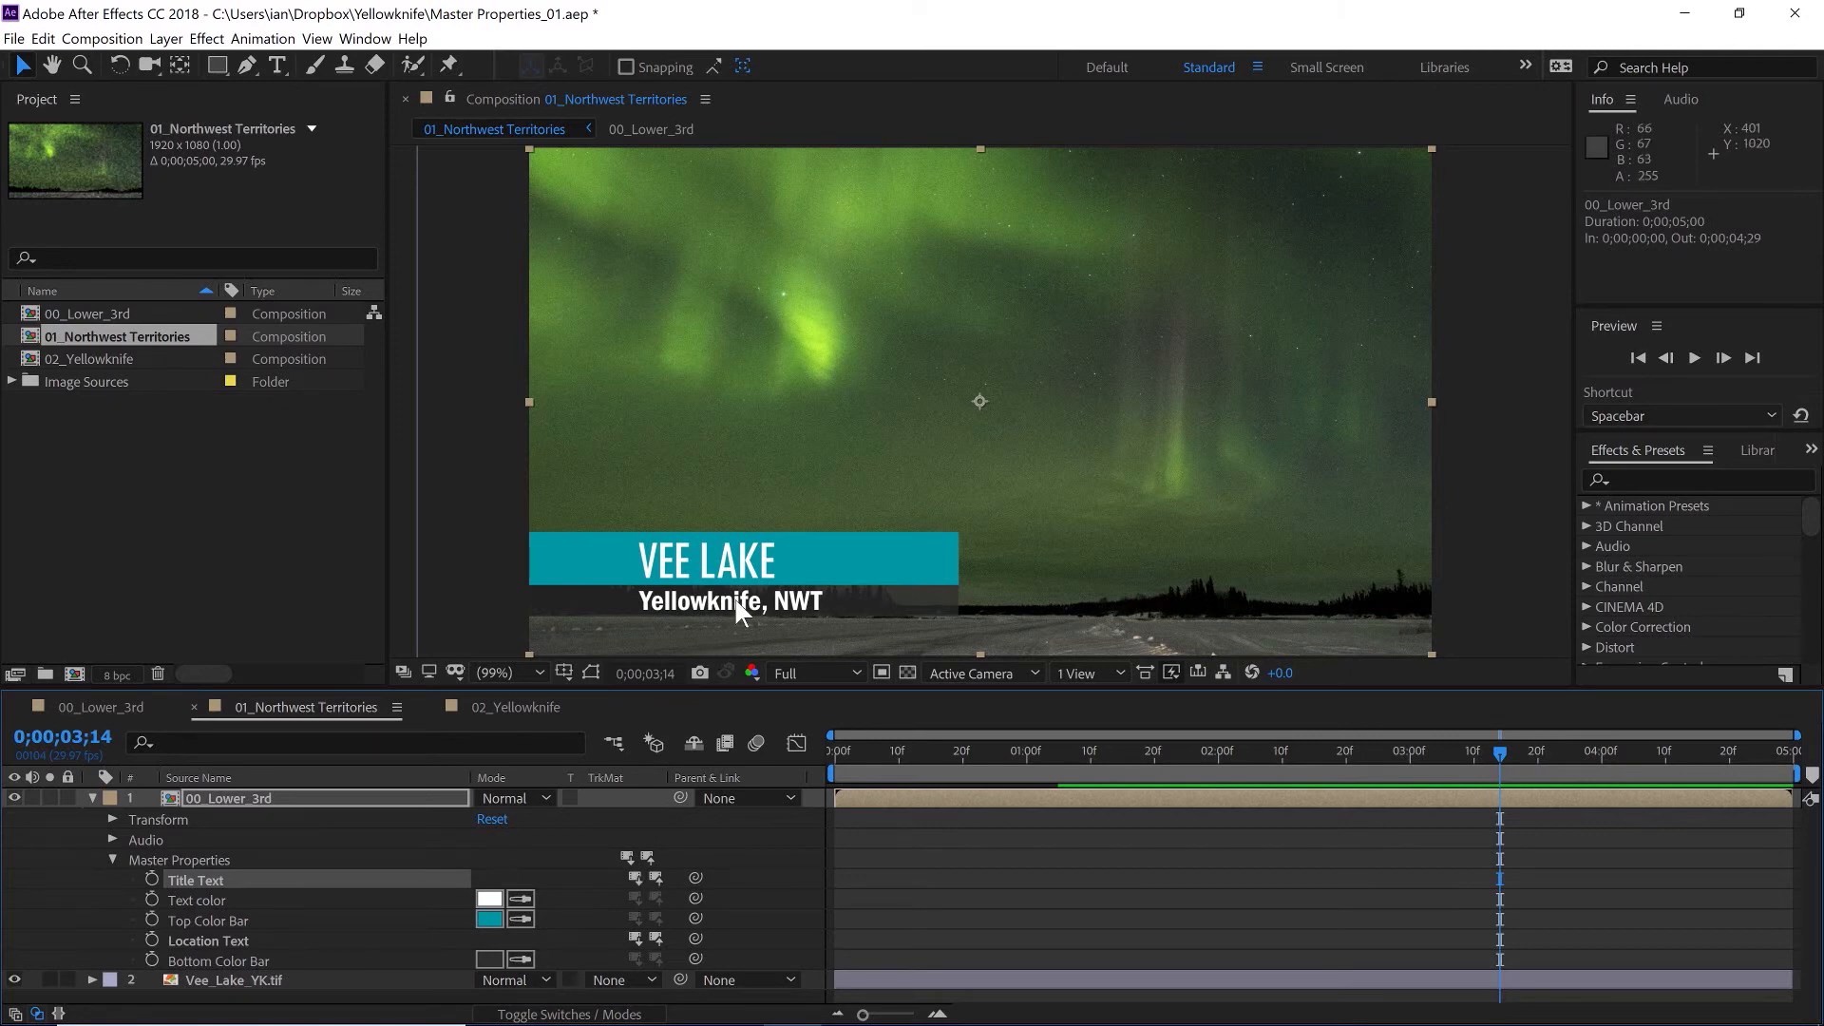
pyautogui.click(635, 876)
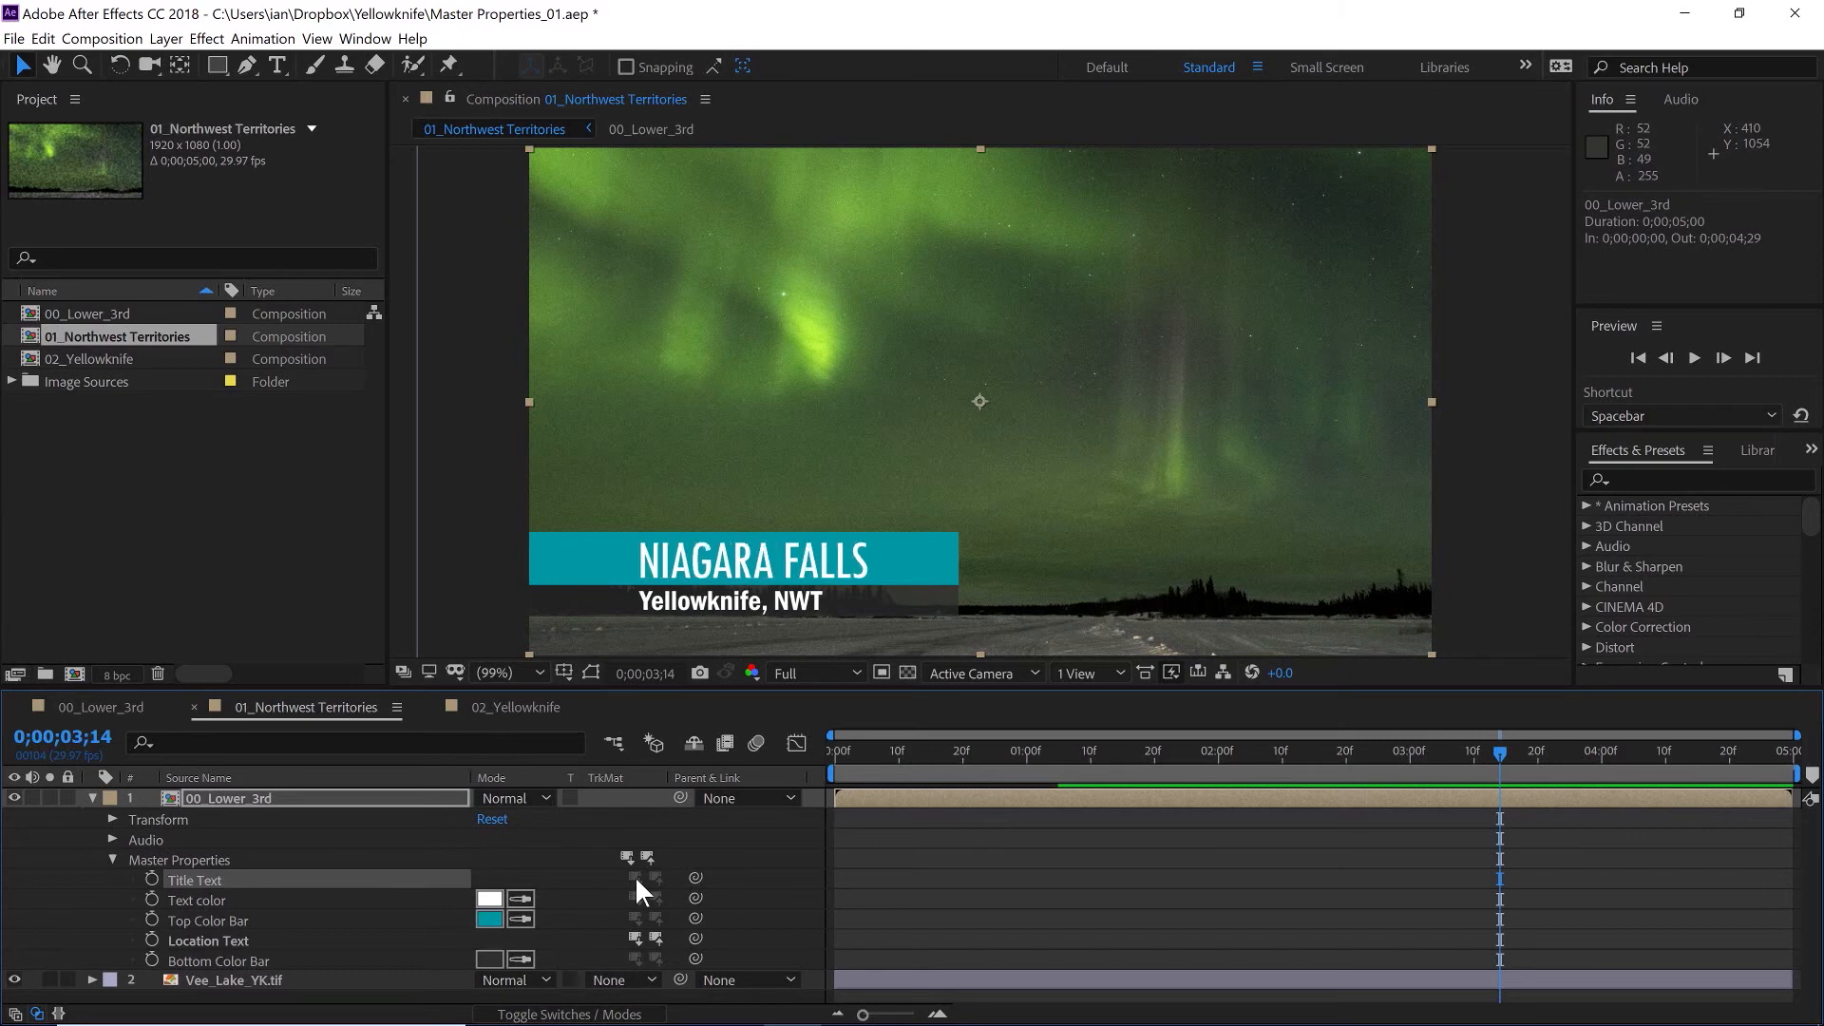
pyautogui.hotkey('ctrl', 'z')
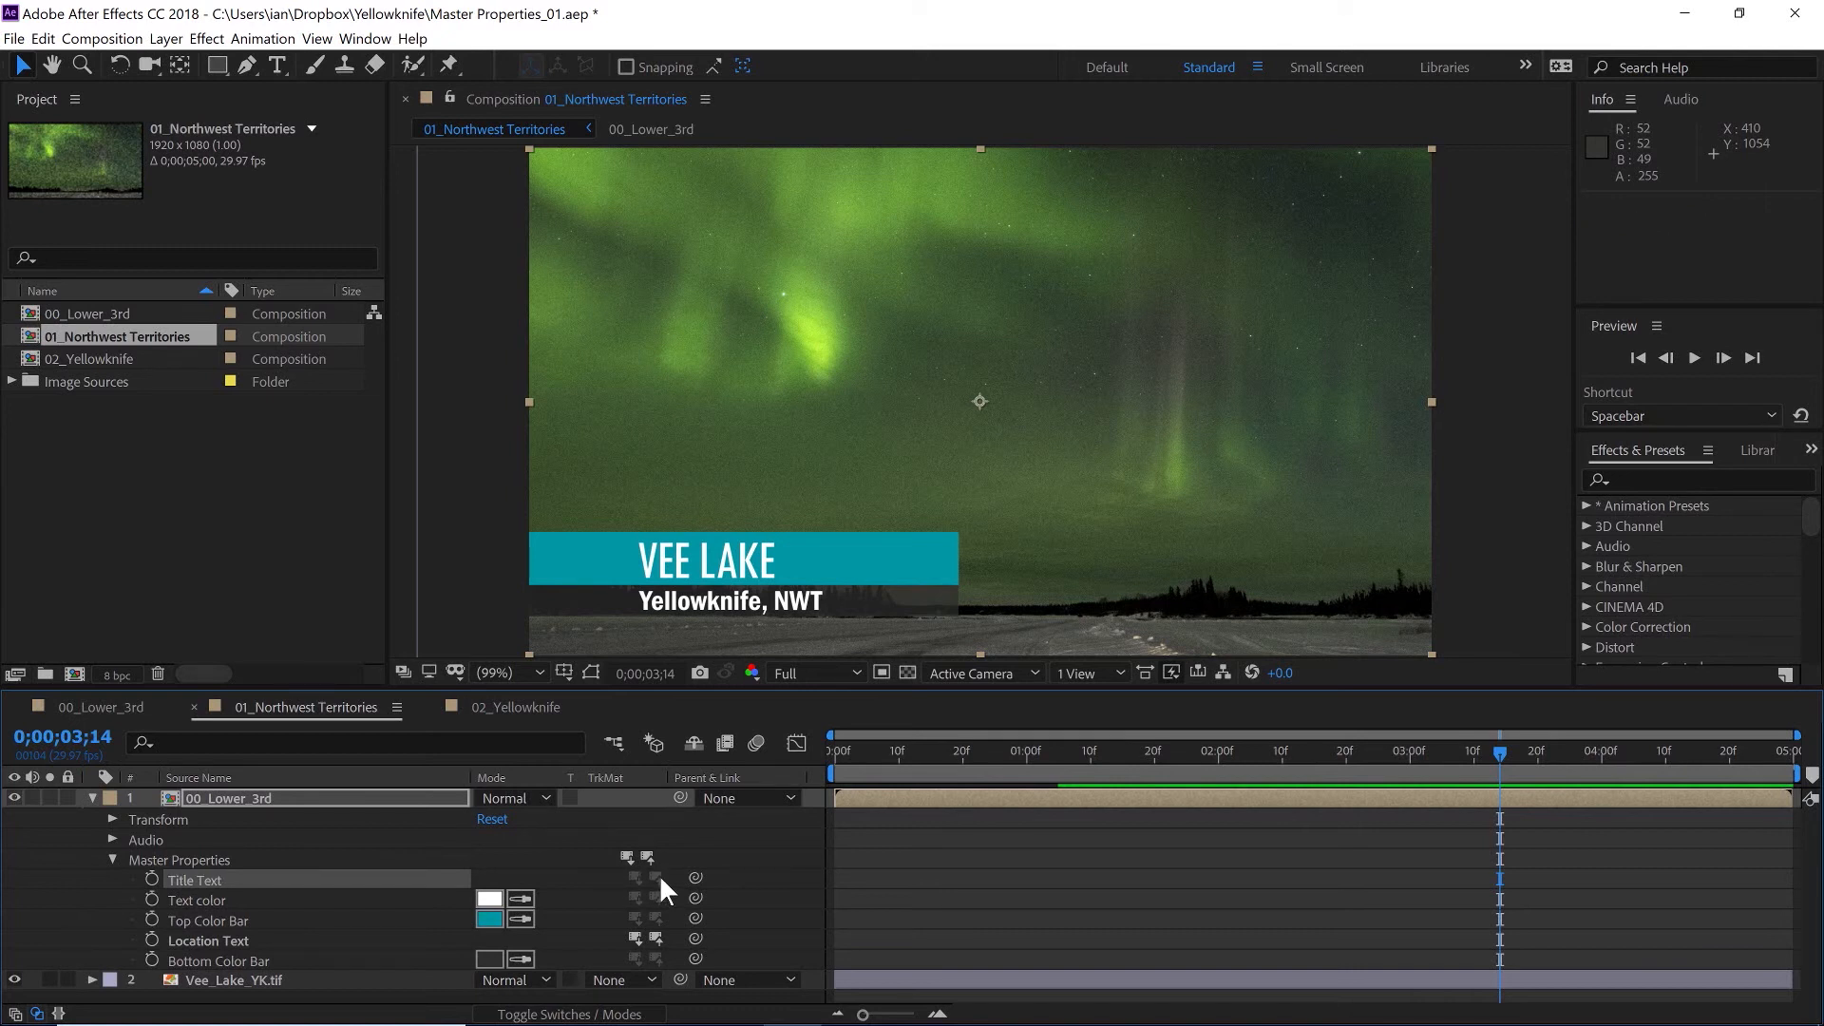
# - Check the title in the 00_Lower_3rd and 02_Yellowknife compositions, returning to 01_Northwest Territories
pyautogui.click(83, 703)
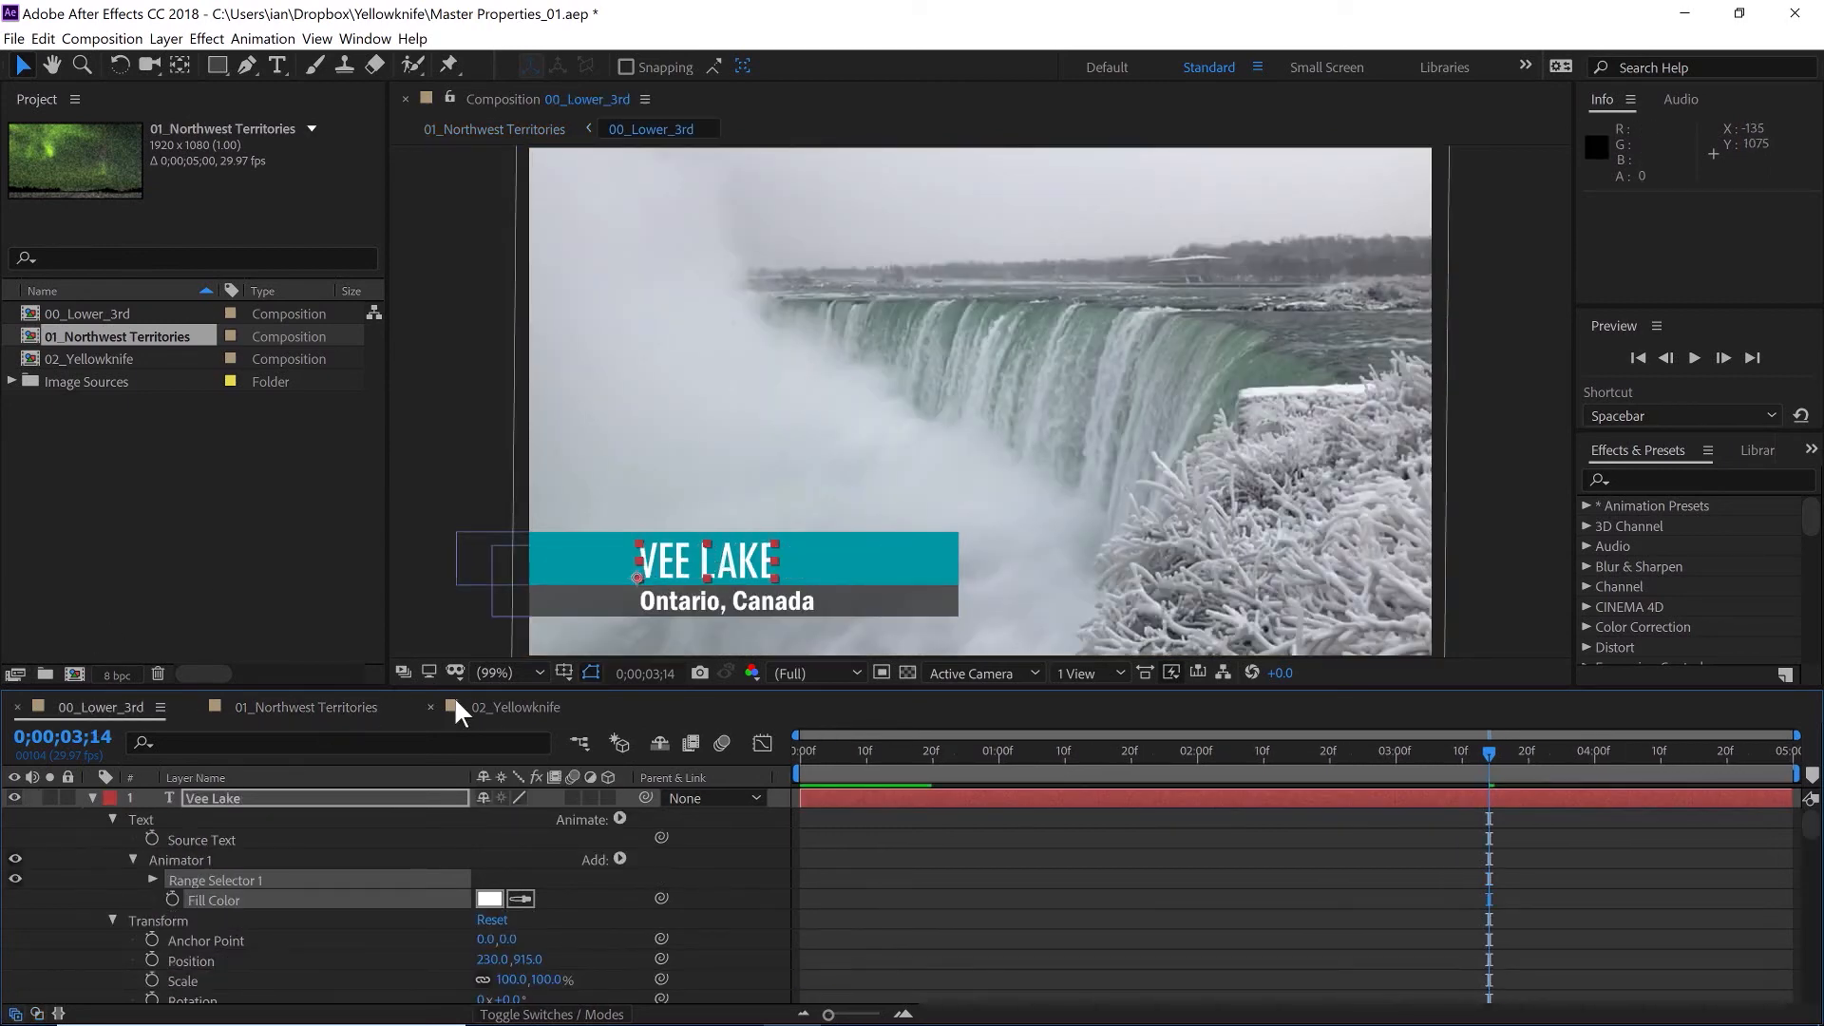
pyautogui.click(492, 706)
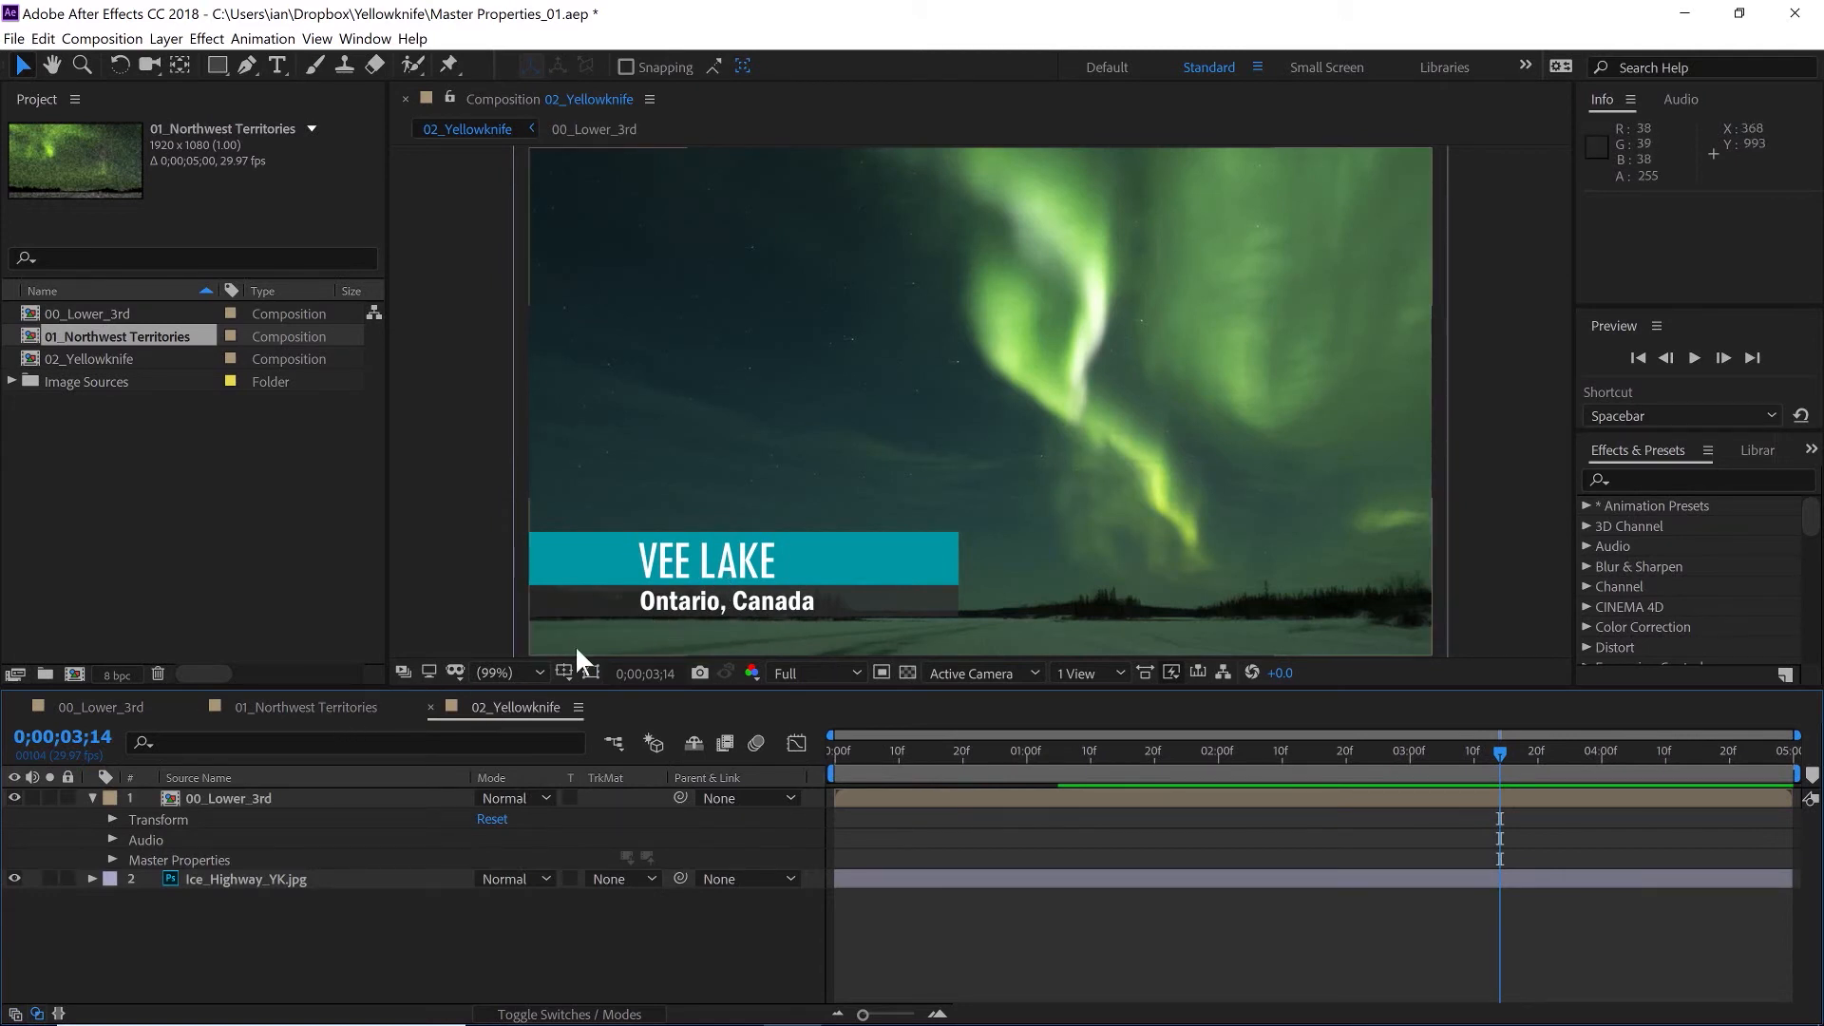
pyautogui.click(287, 704)
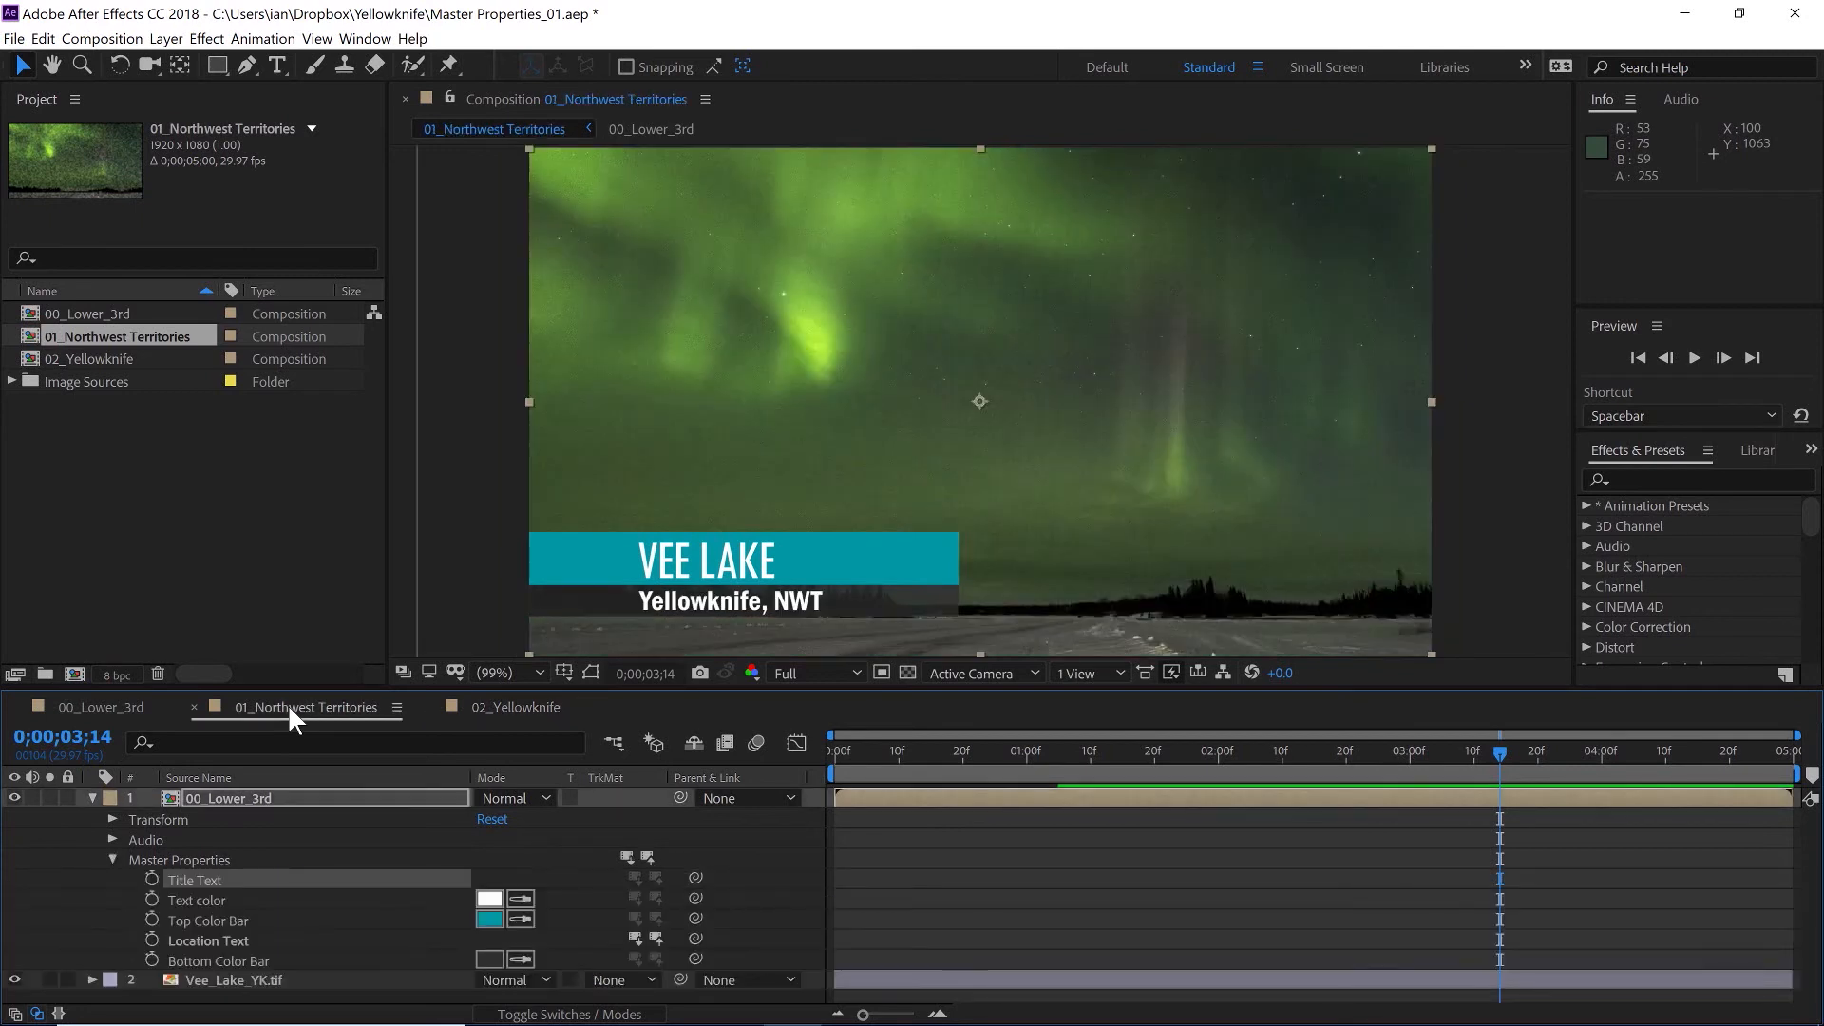
# - Push the Location Text override to the master and open the 00_Lower_3rd composition
pyautogui.click(658, 937)
pyautogui.click(108, 701)
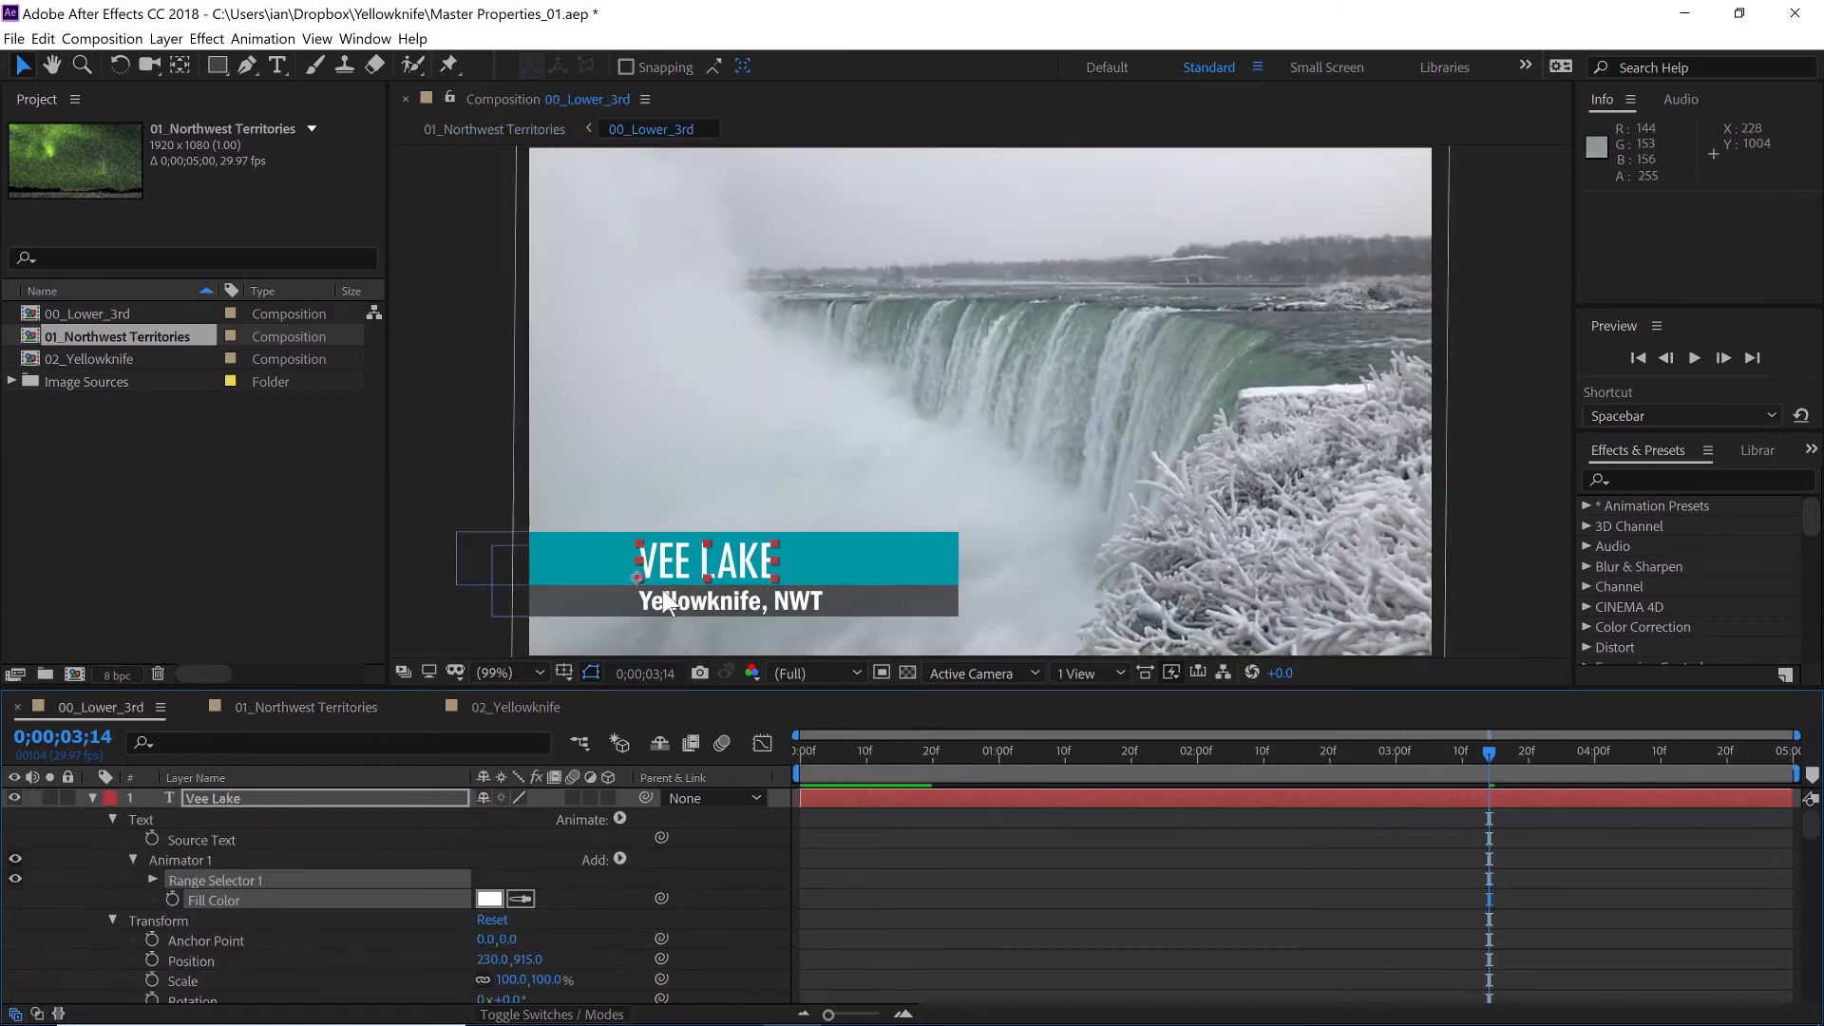
# - Switch between the 01_Northwest Territories, 02_Yellowknife and 00_Lower_3rd compositions to compare the lower third
pyautogui.click(283, 707)
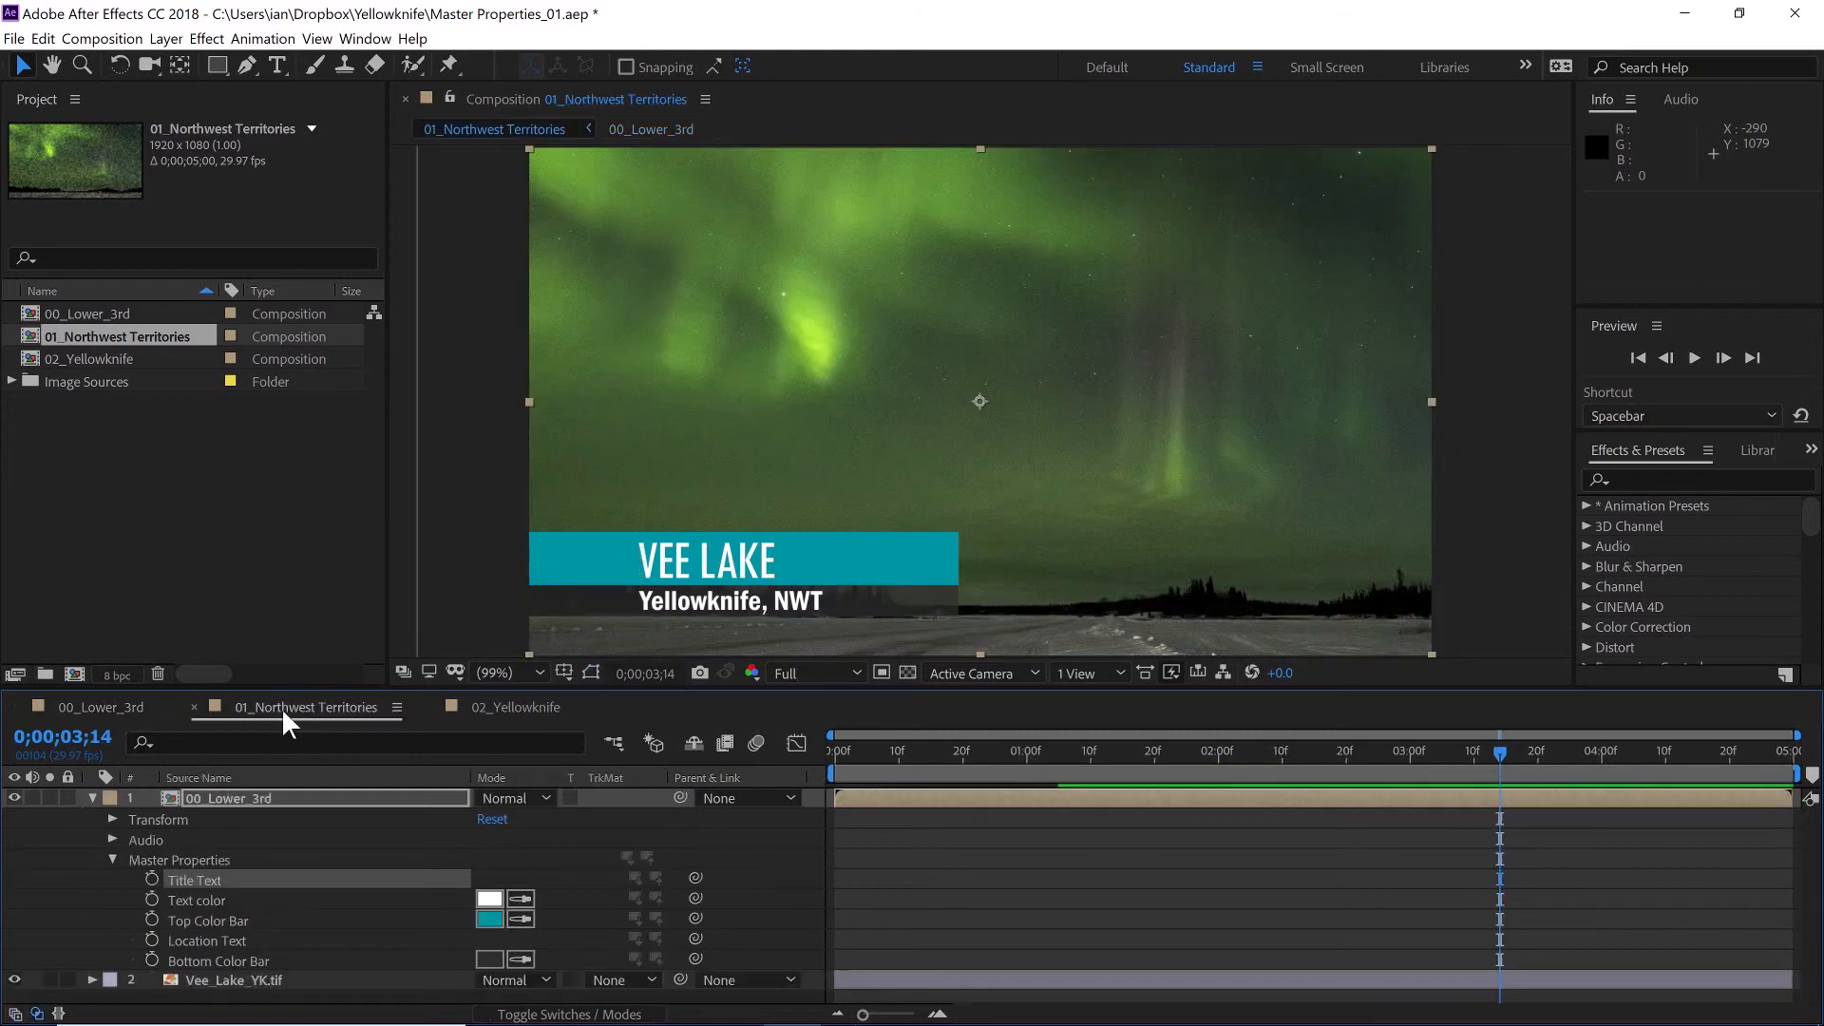
pyautogui.click(493, 705)
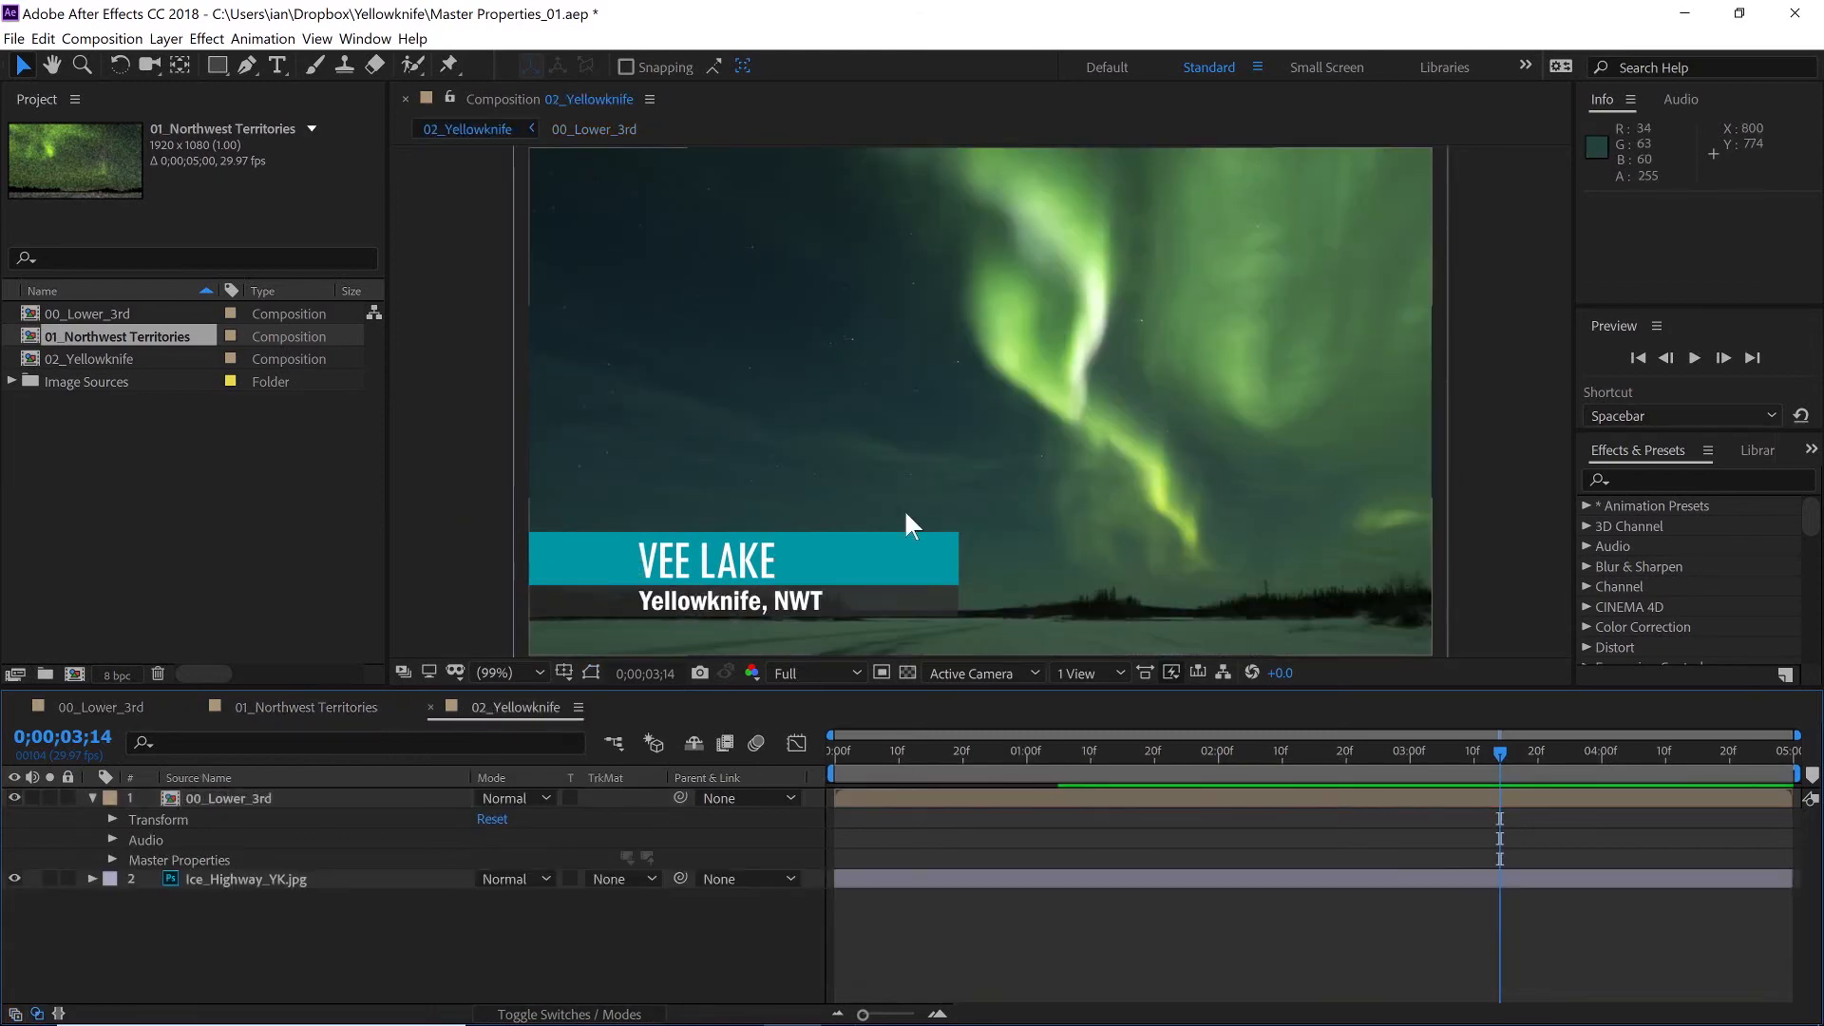
pyautogui.click(113, 702)
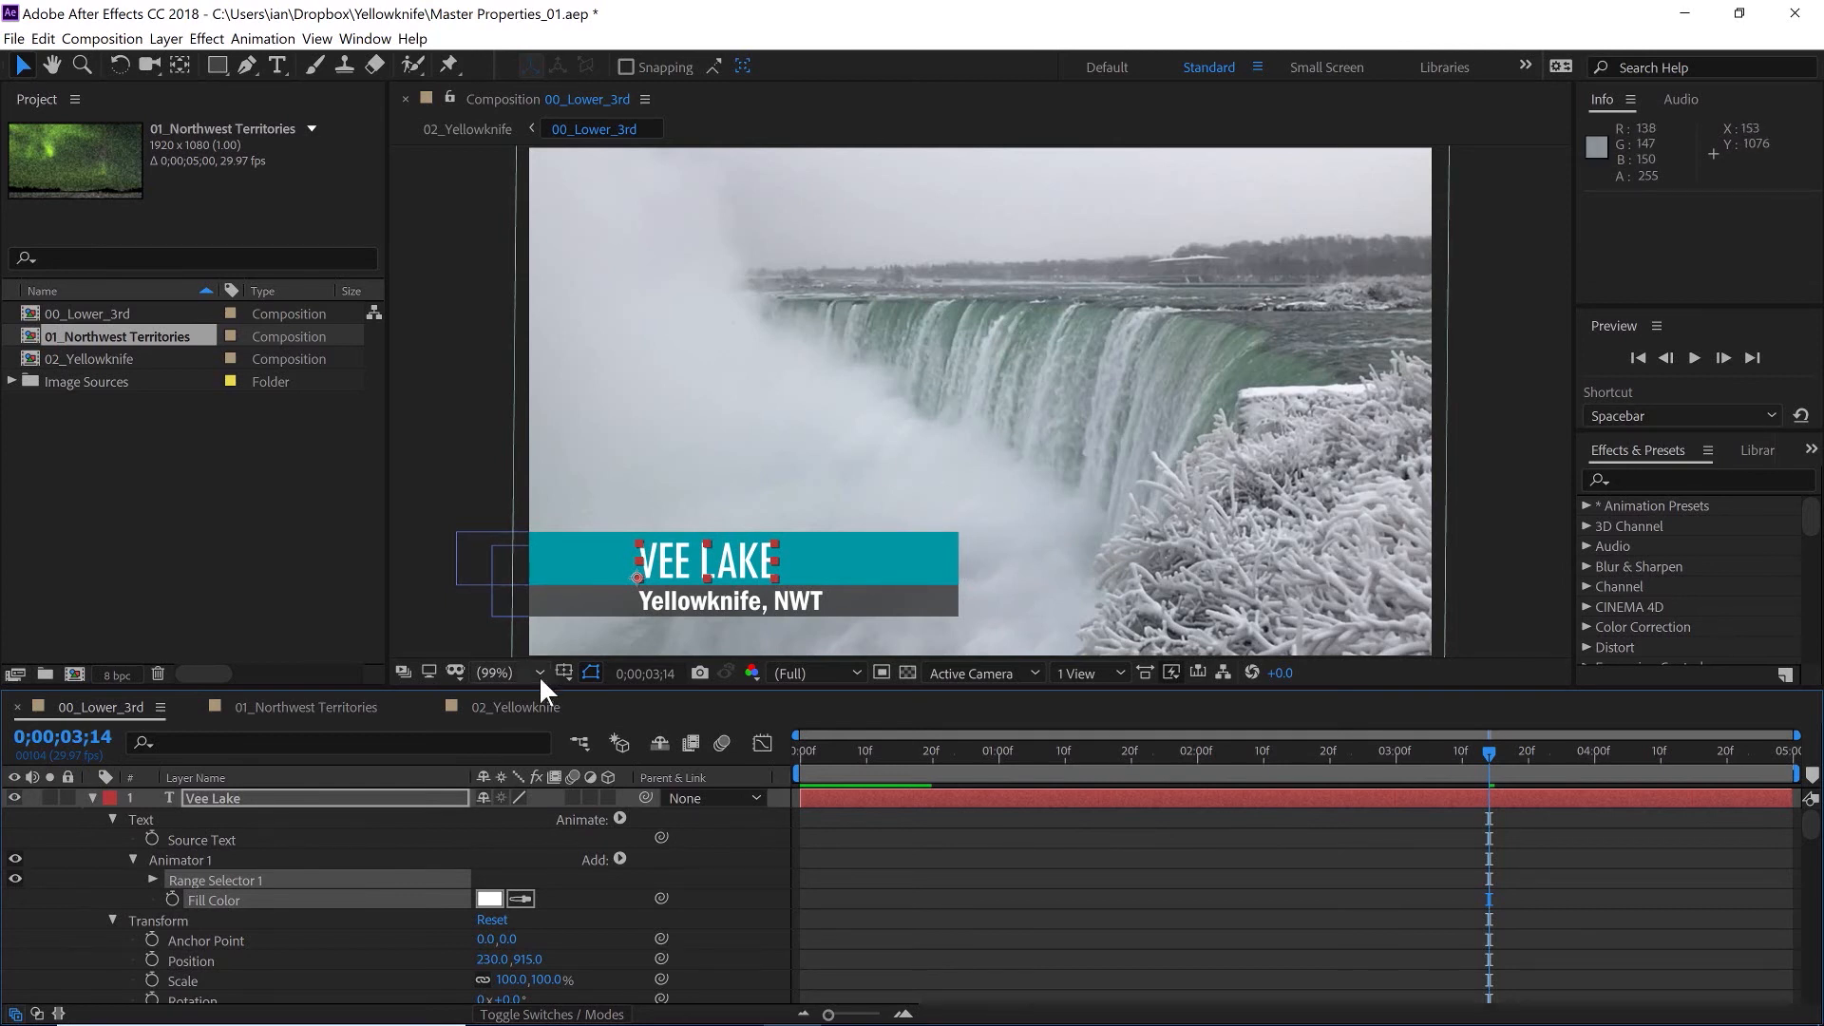
pyautogui.click(499, 706)
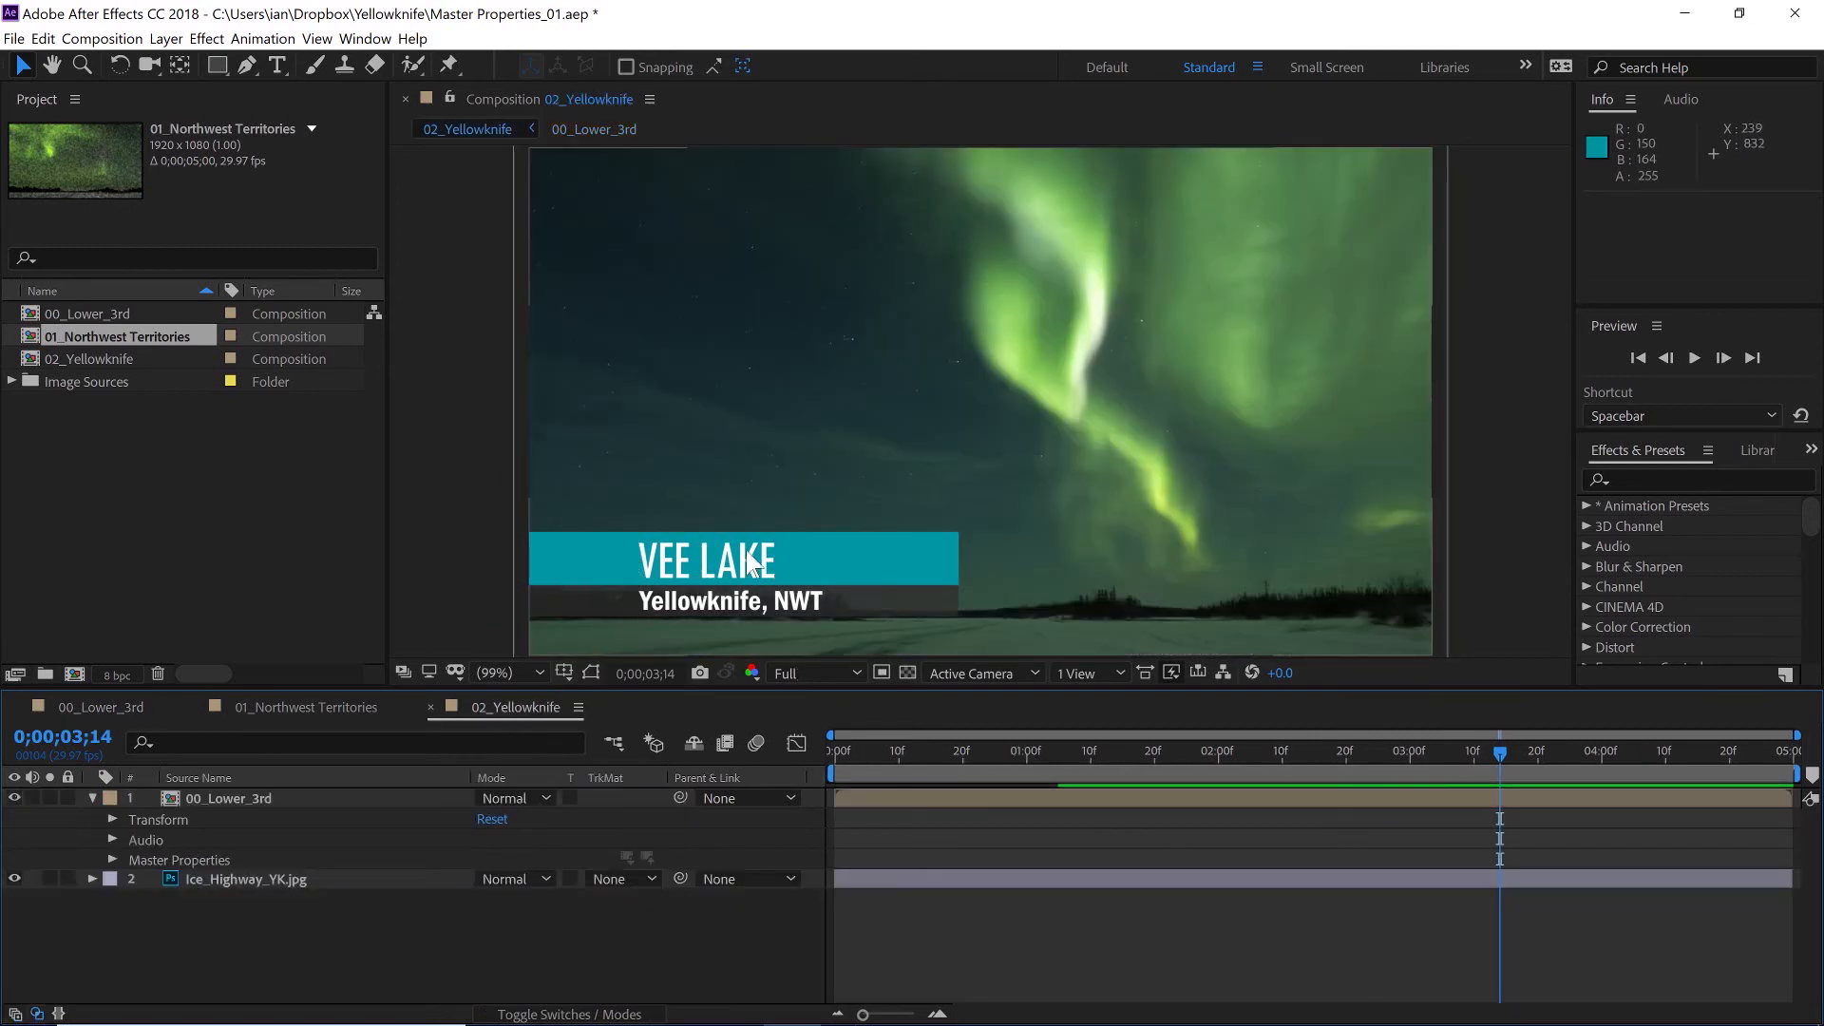
# - In 02_Yellowknife, override the Top Color Bar master property with a green sampled from the aurora in the footage
pyautogui.click(110, 858)
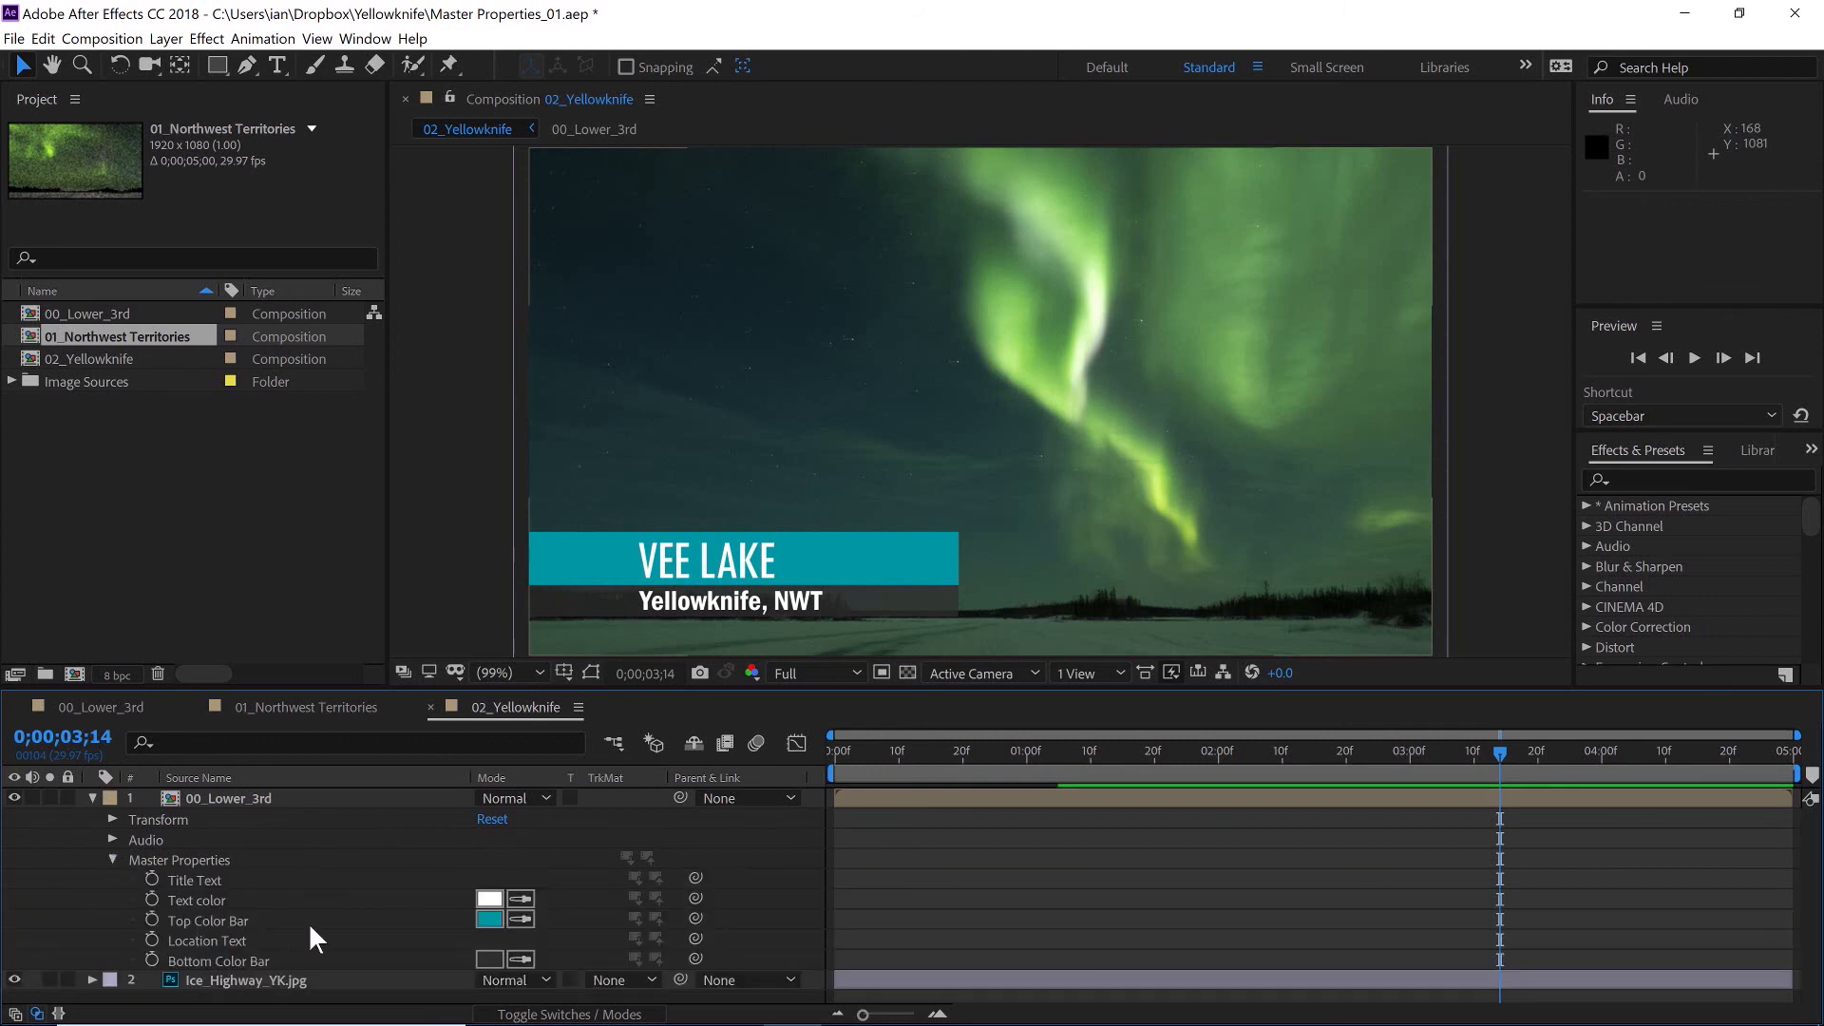
pyautogui.click(519, 920)
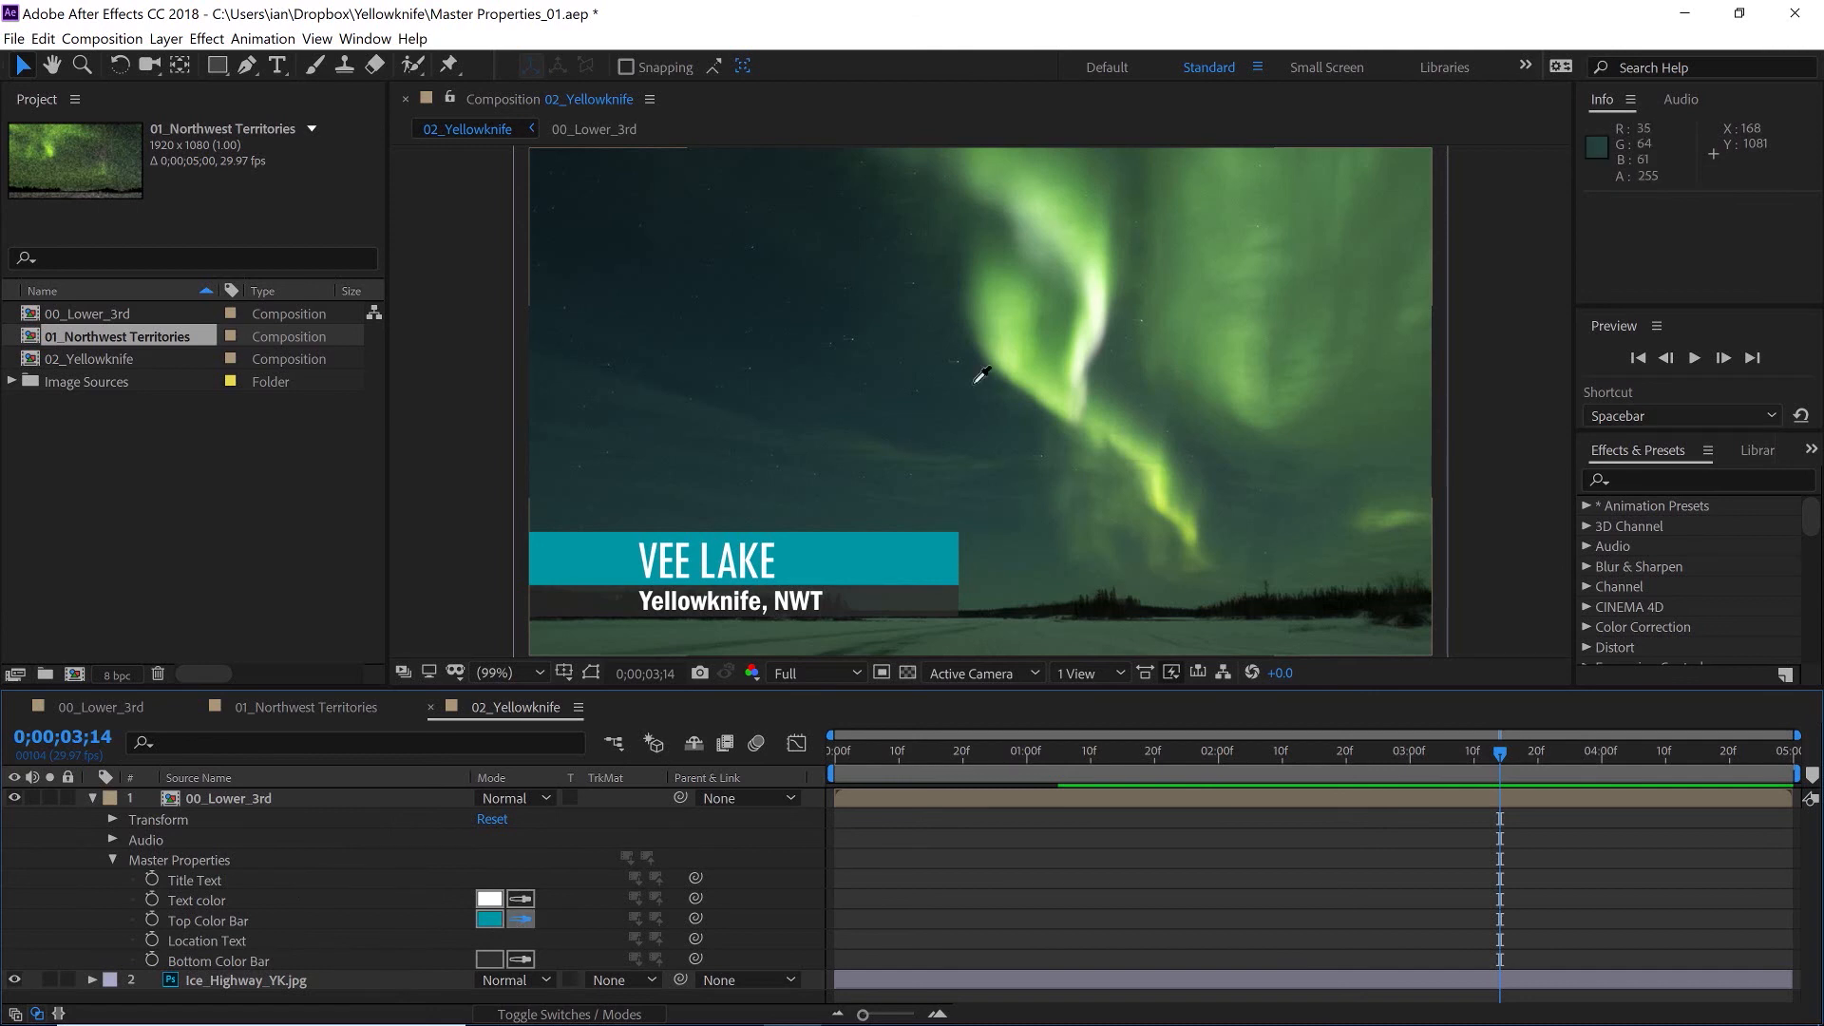
pyautogui.click(1026, 335)
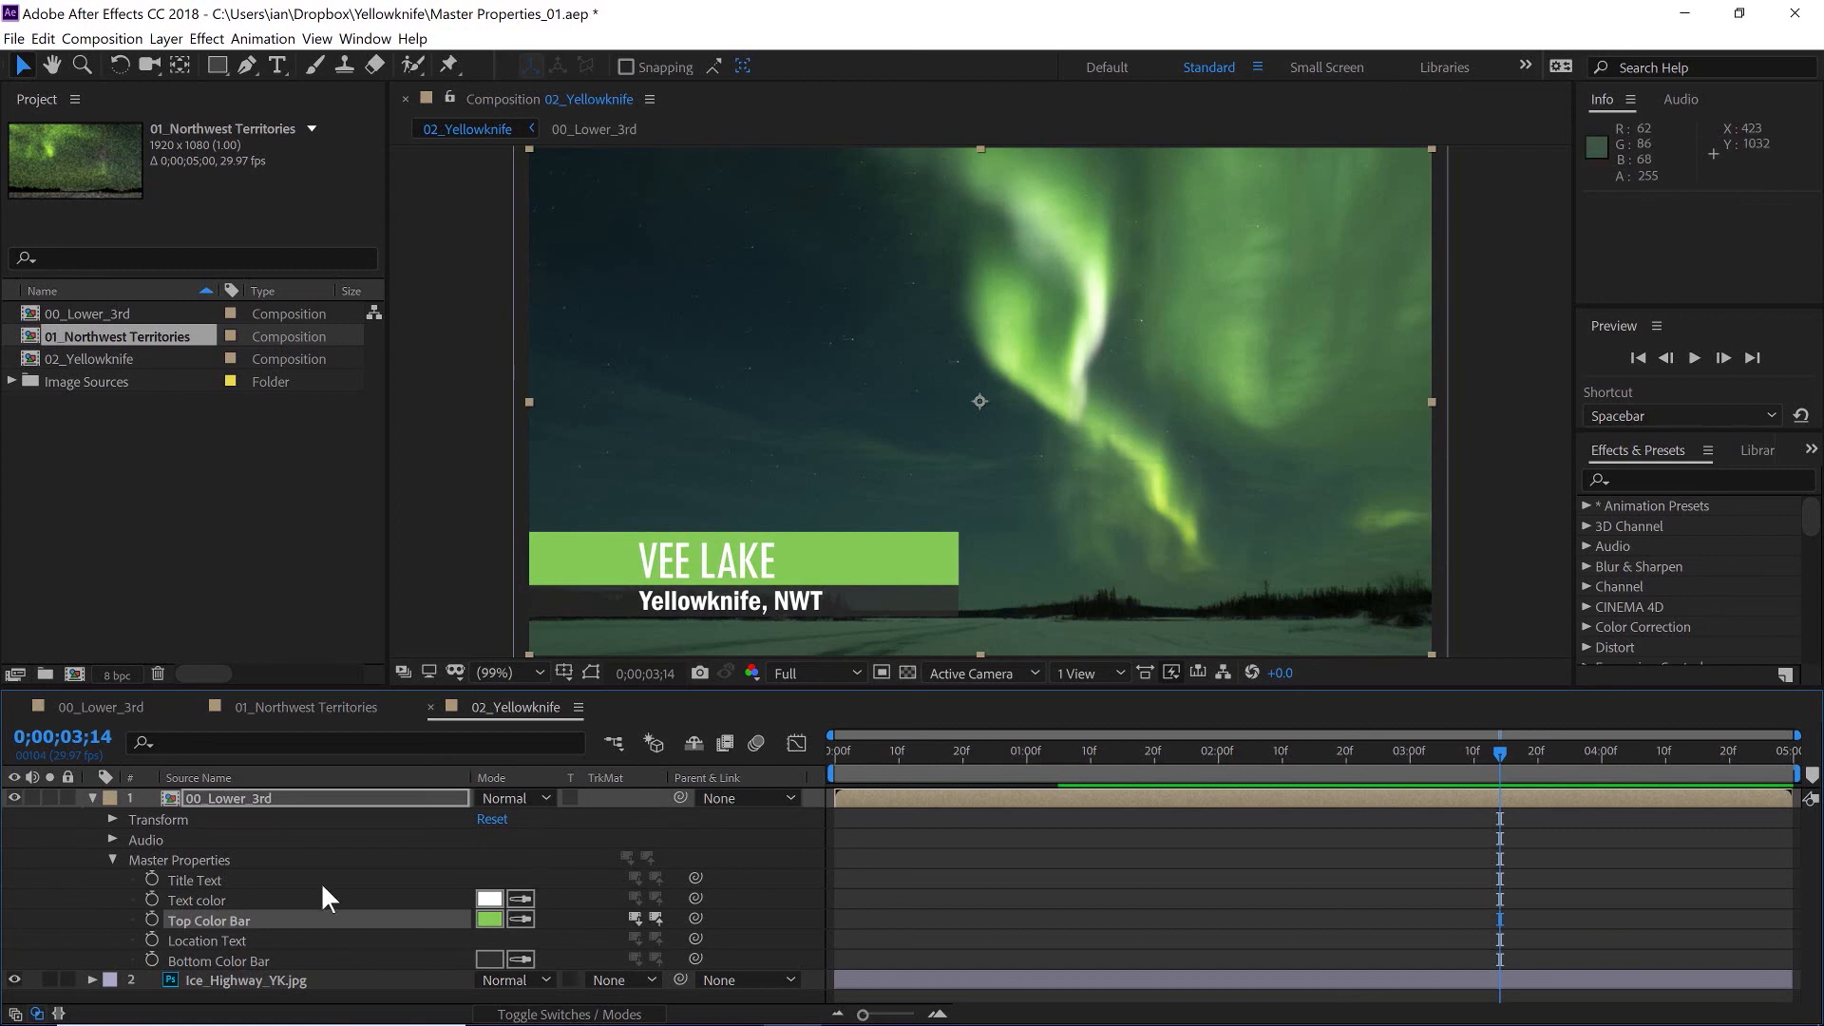
pyautogui.click(224, 899)
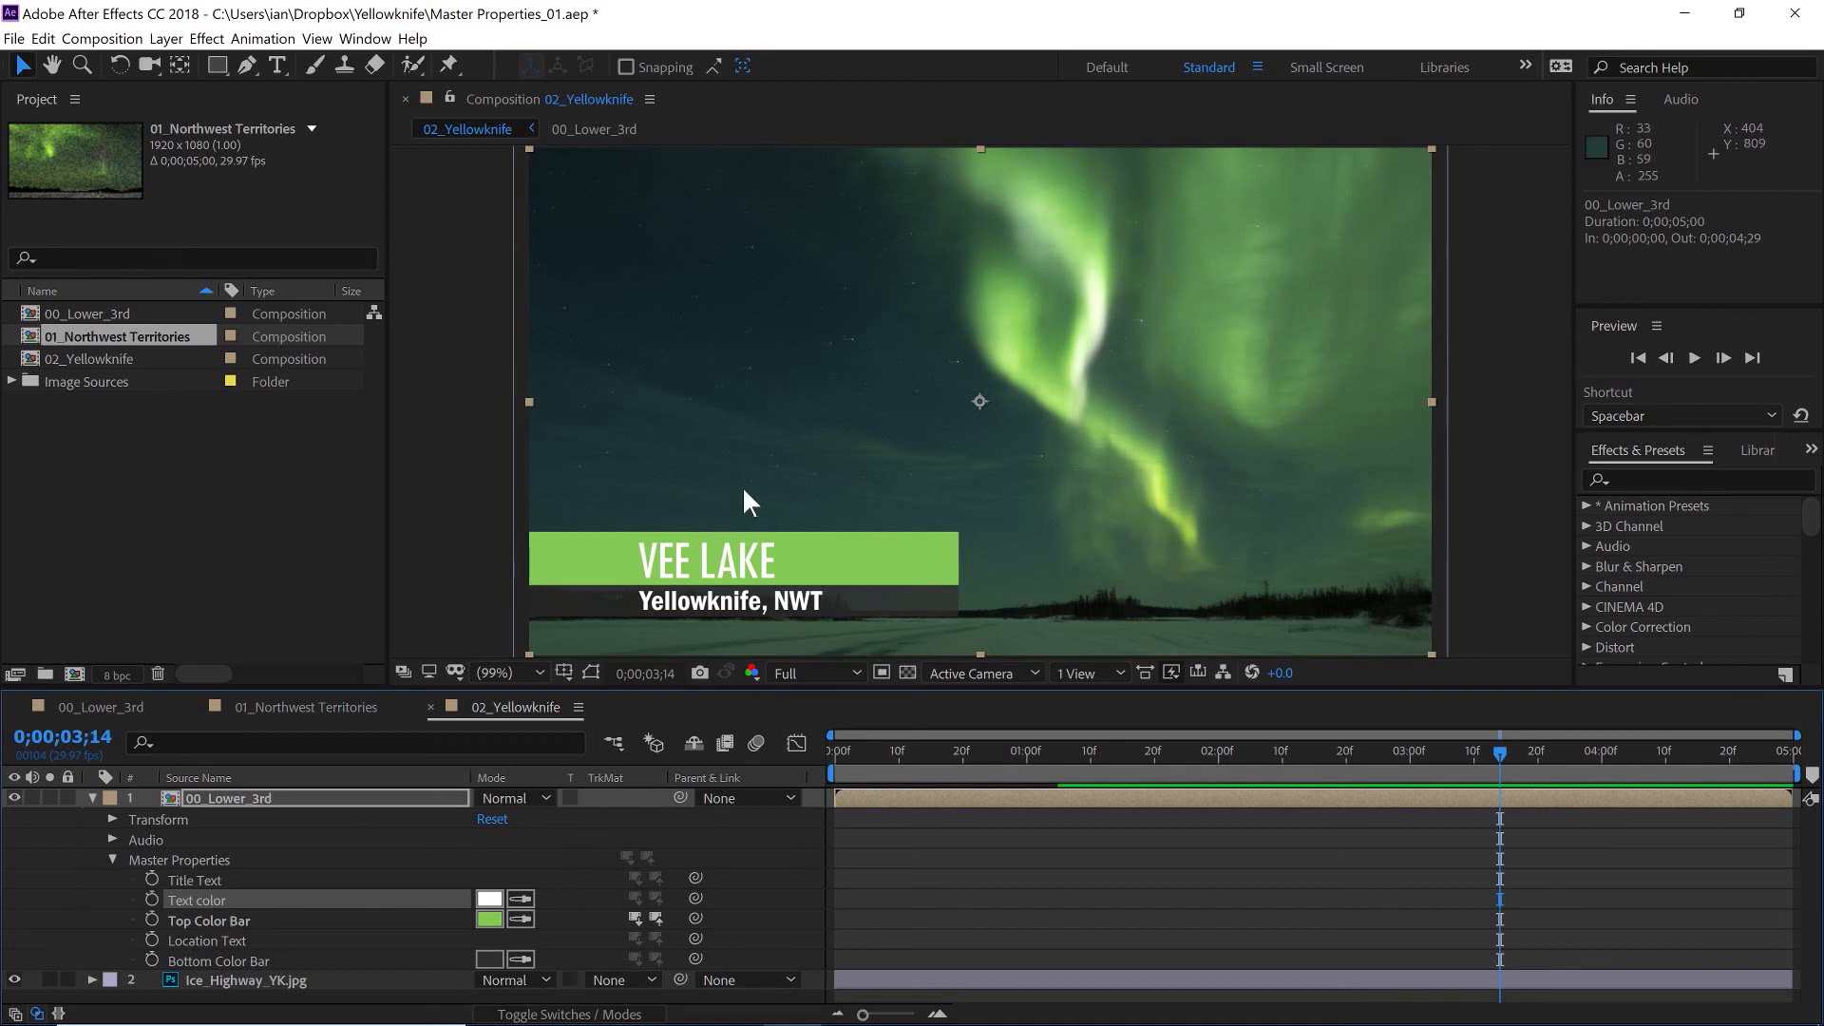
pyautogui.click(313, 710)
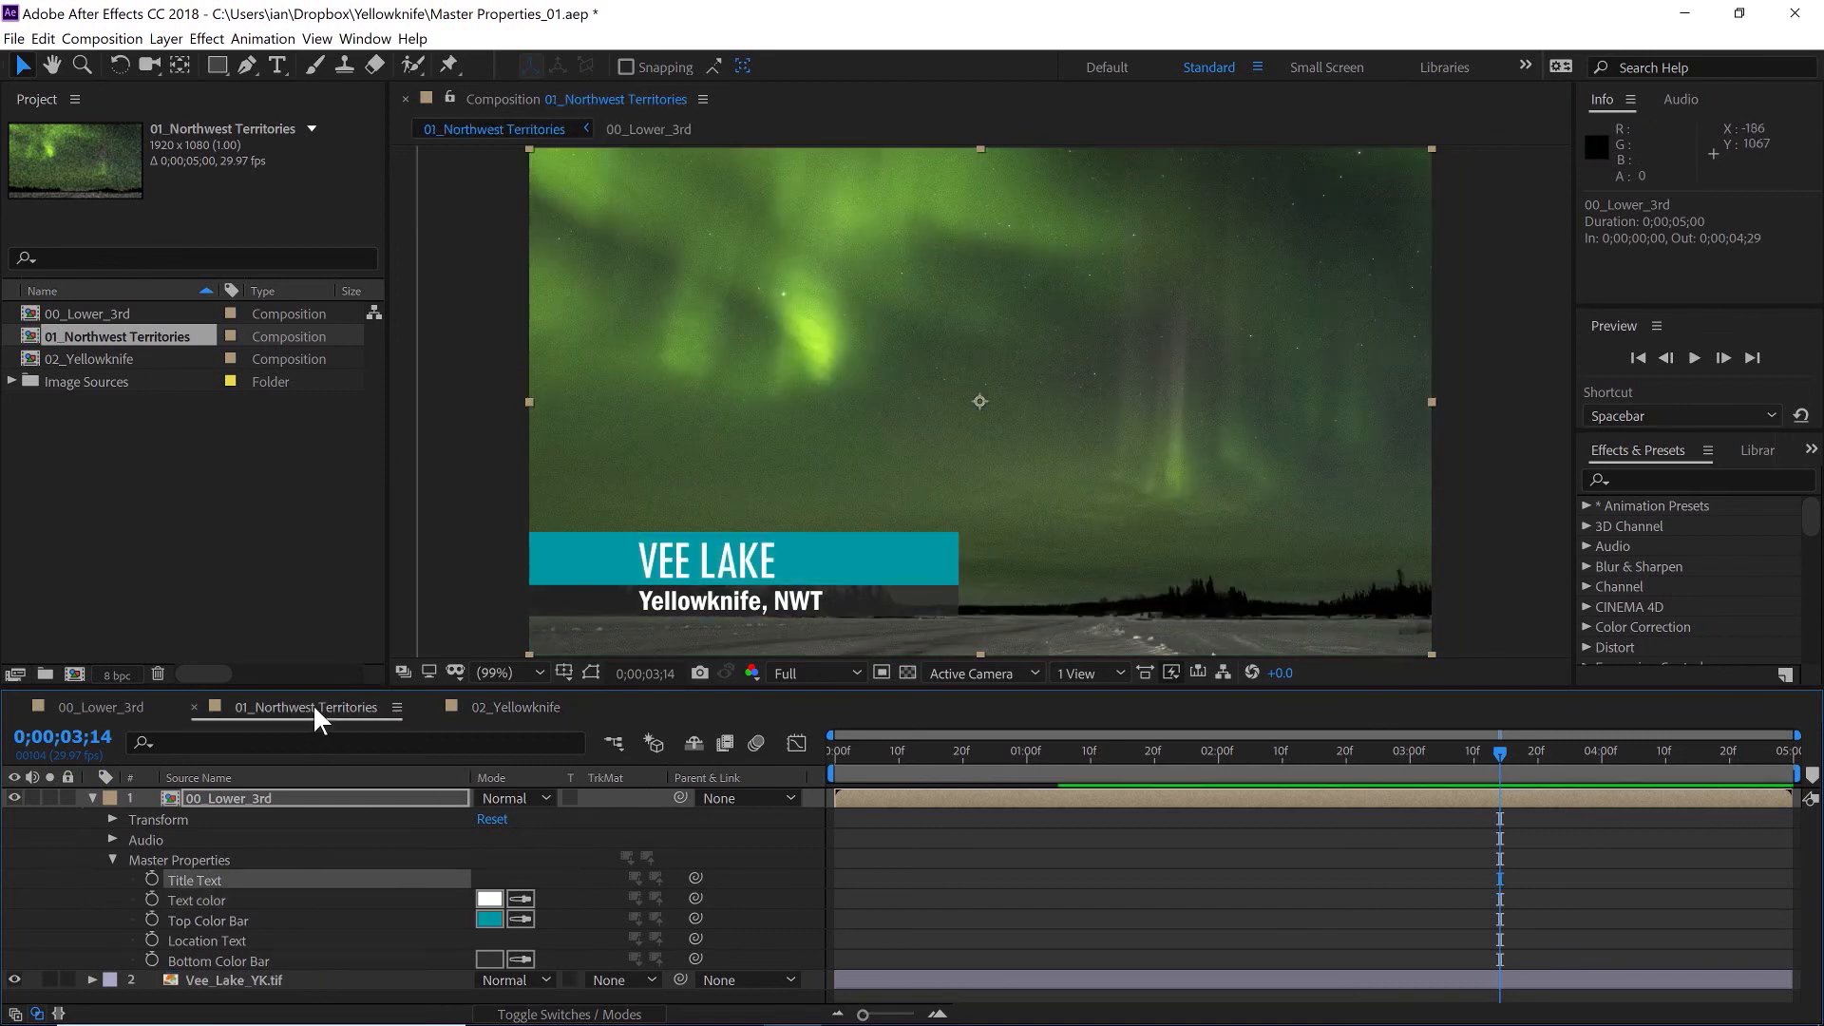